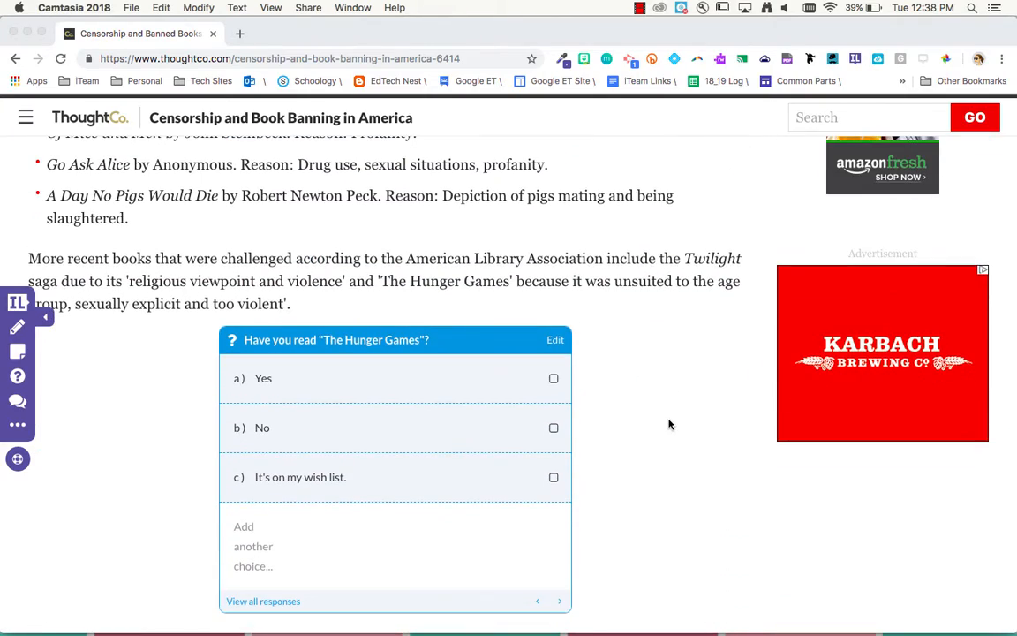
- Review the inserted questions, embedded video and highlighted passages throughout the Censorship and Book Banning in America article
scroll(669, 424, down, 10)
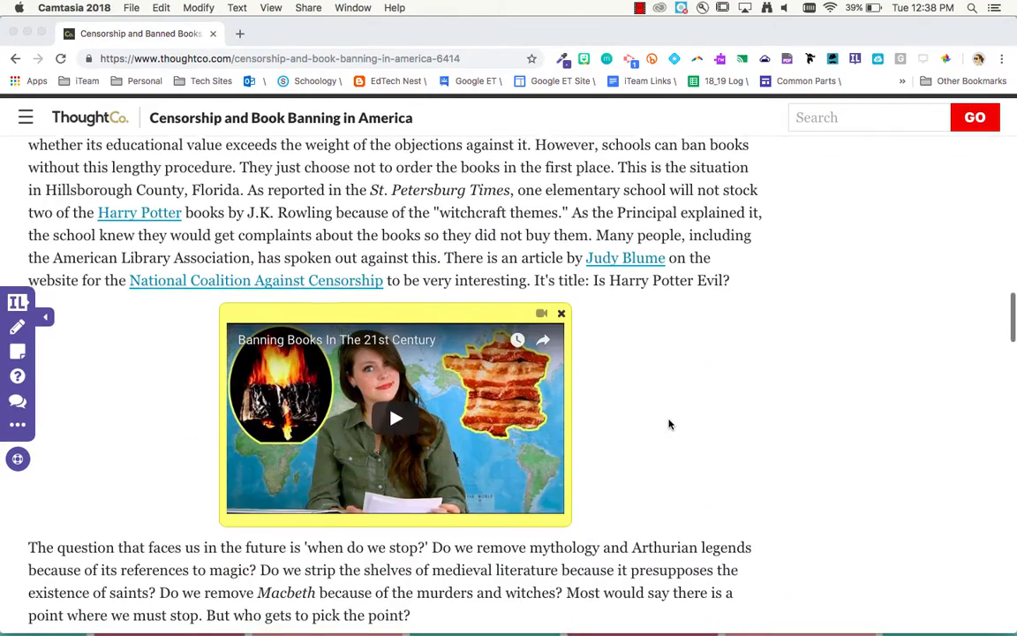
scroll(669, 425, down, 5)
scroll(670, 425, down, 9)
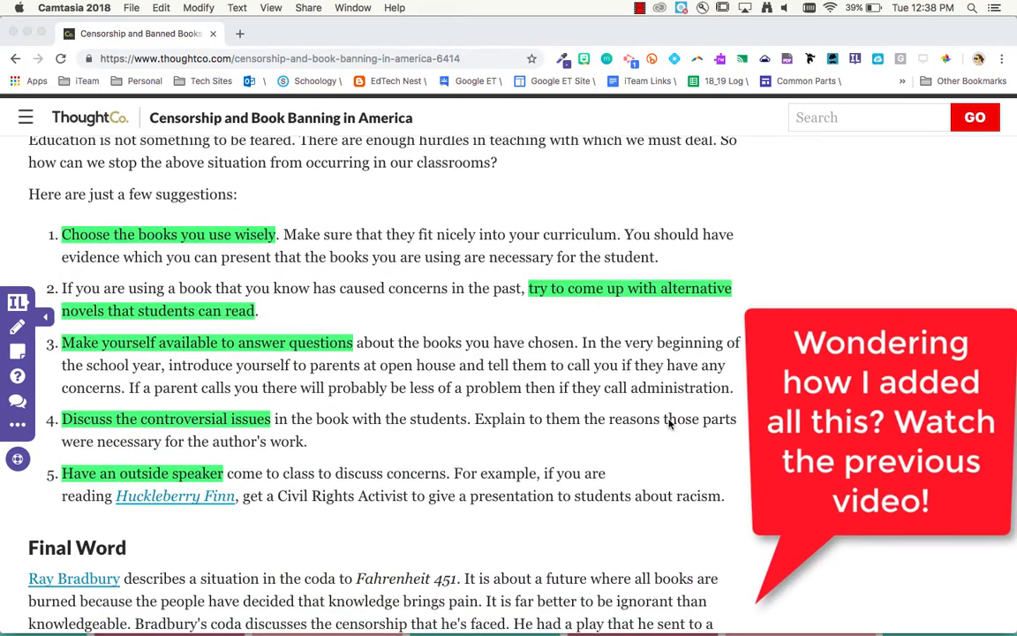
scroll(670, 425, up, 20)
scroll(659, 456, up, 10)
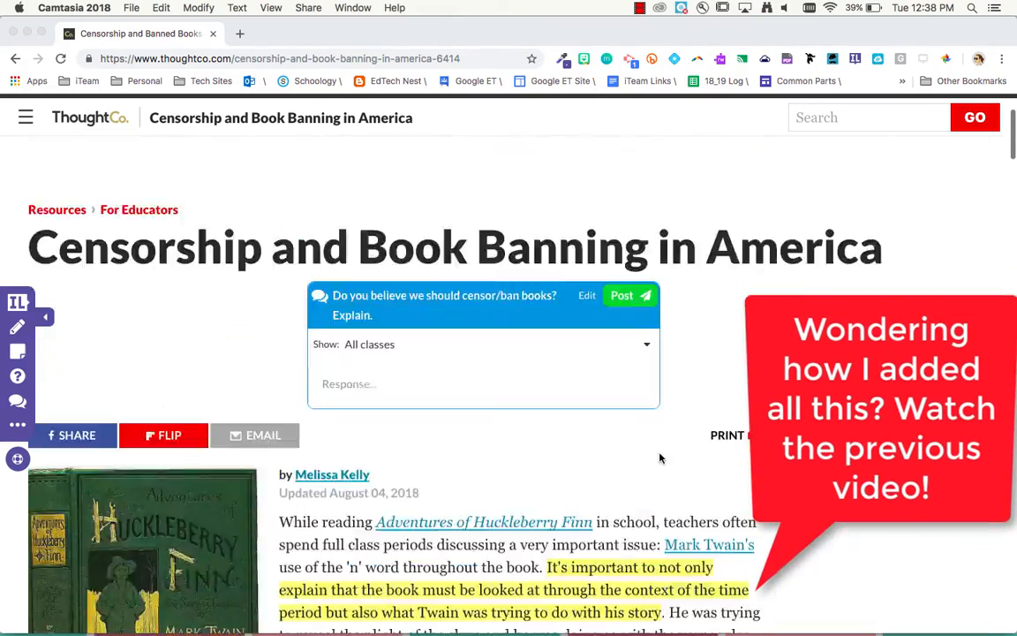
scroll(660, 457, down, 3)
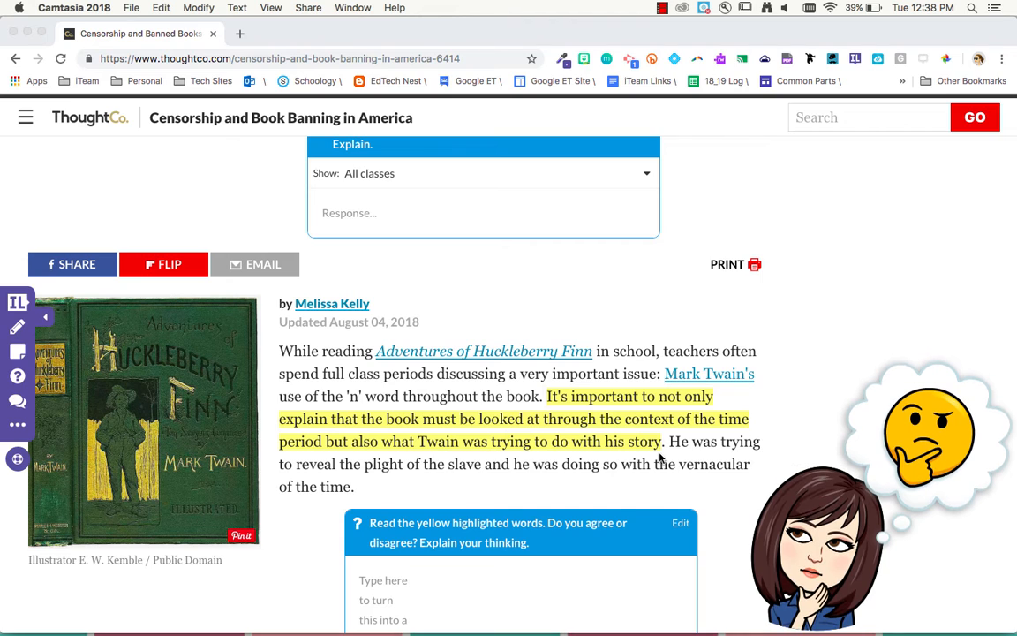
- Open the InsertLearning class selection for assigning the article as a lesson
click(19, 304)
scroll(21, 309, up, 5)
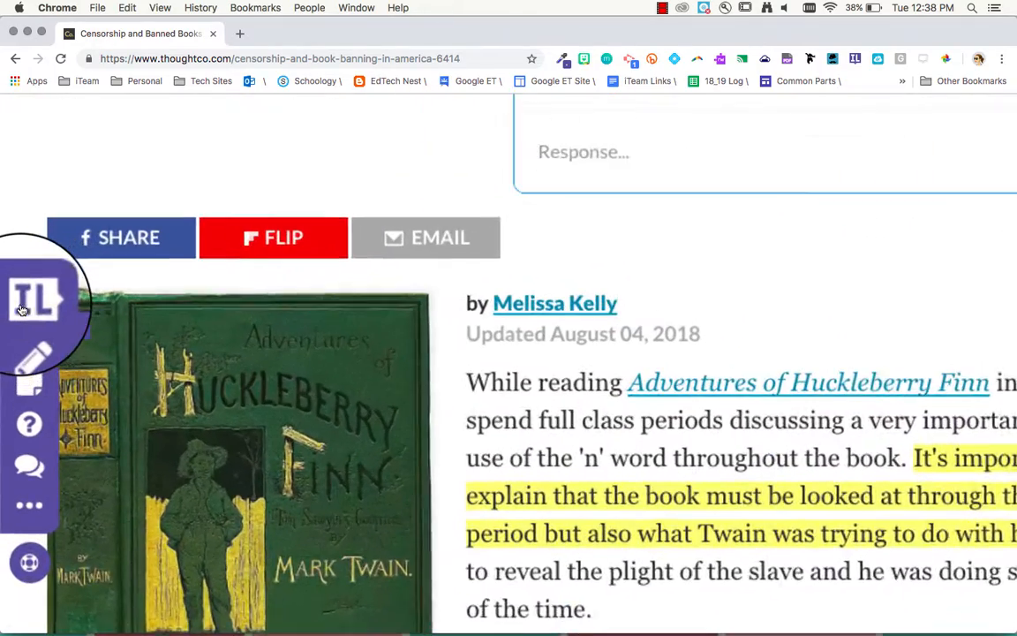
click(30, 307)
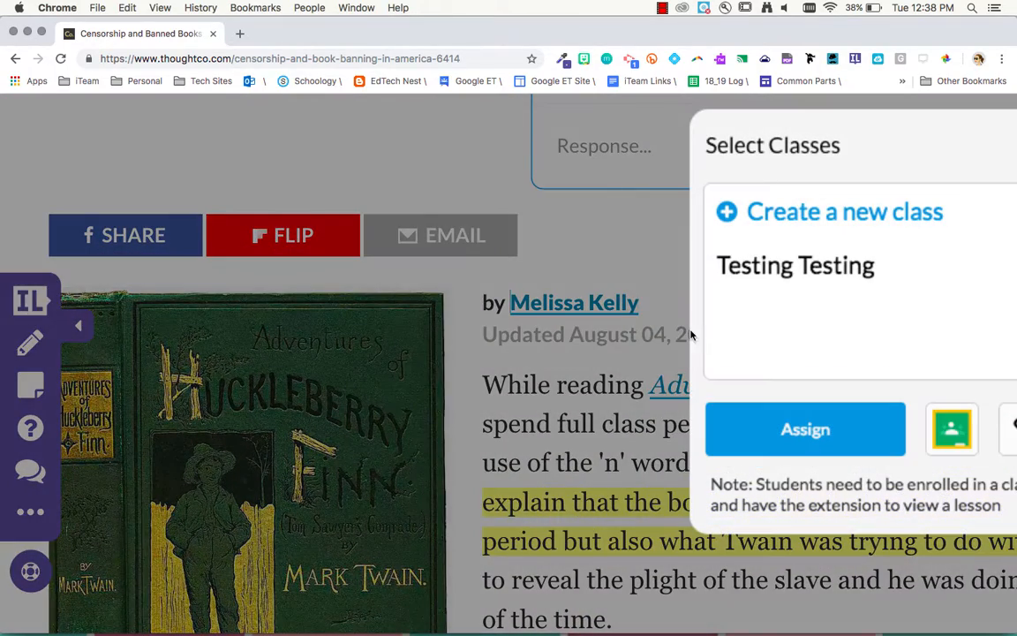
scroll(881, 340, right, 4)
scroll(608, 321, down, 3)
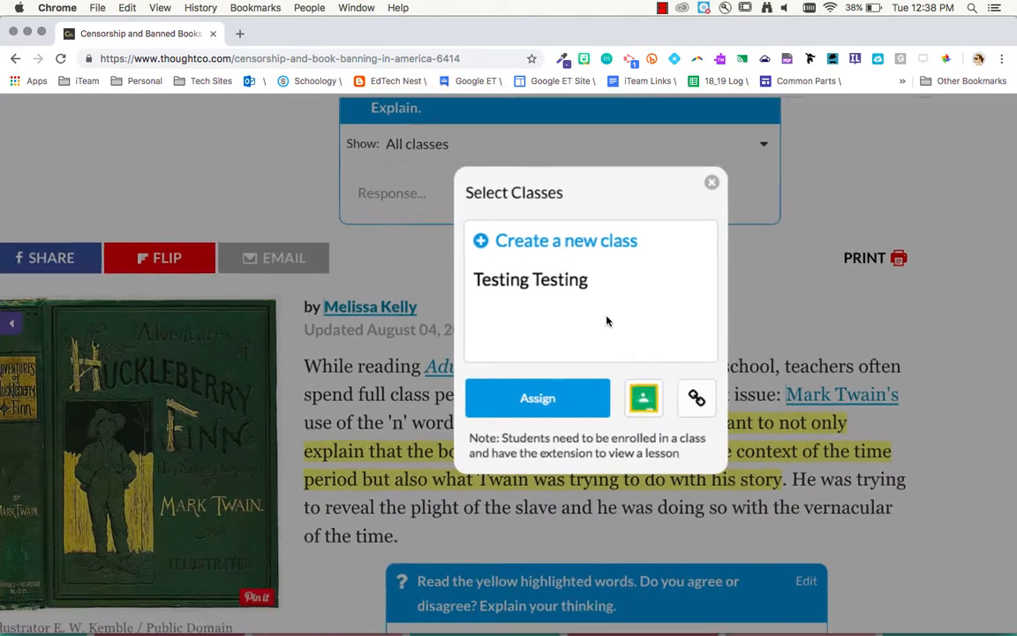
scroll(607, 321, down, 1)
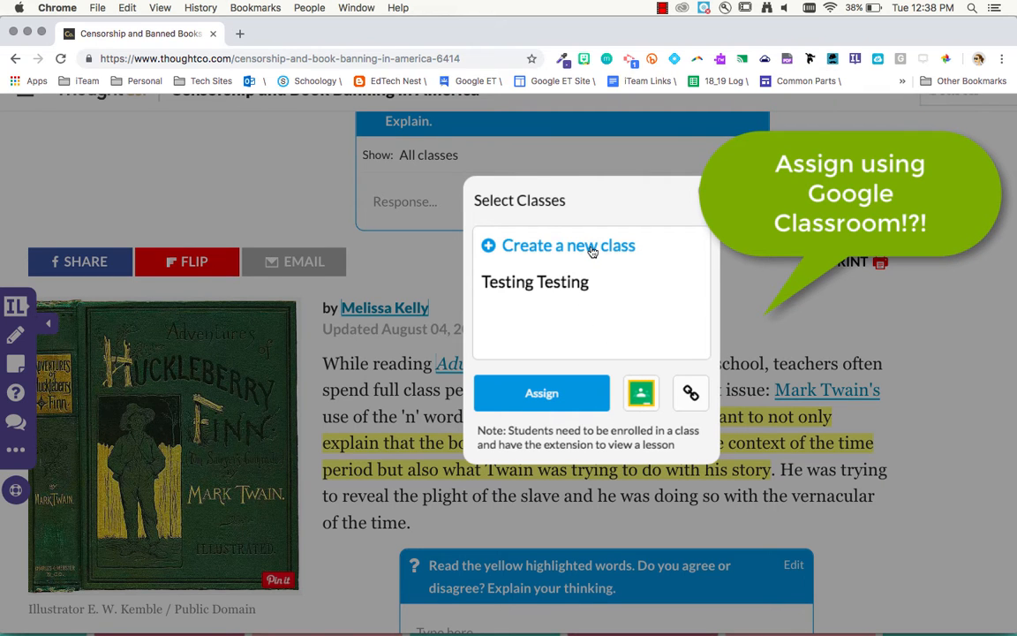
scroll(591, 251, down, 1)
- Create a new class named Testing 123 from the lesson's class selection
click(521, 250)
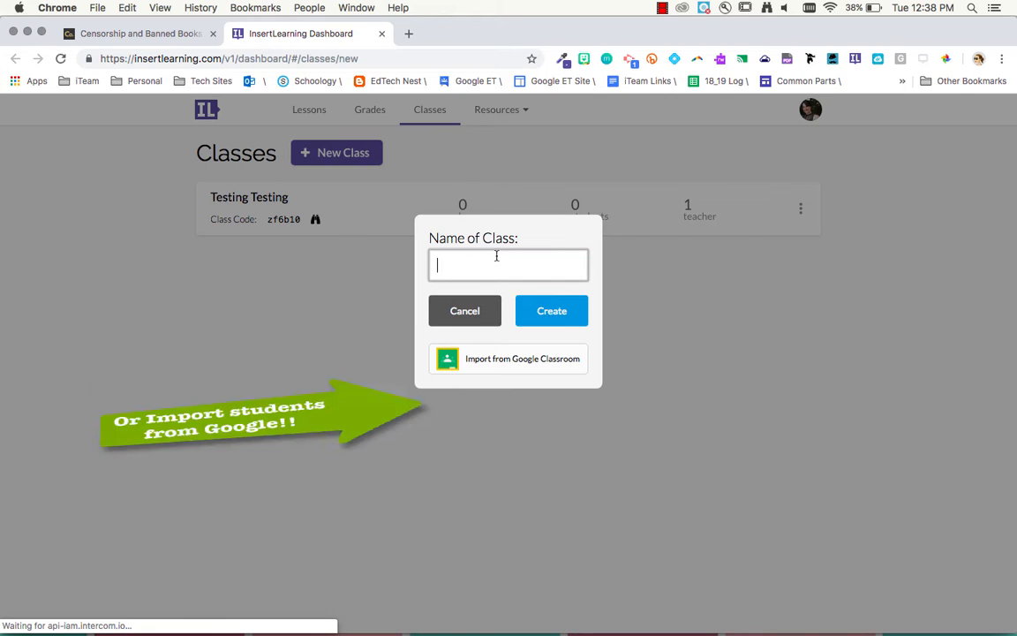
text(Testing )
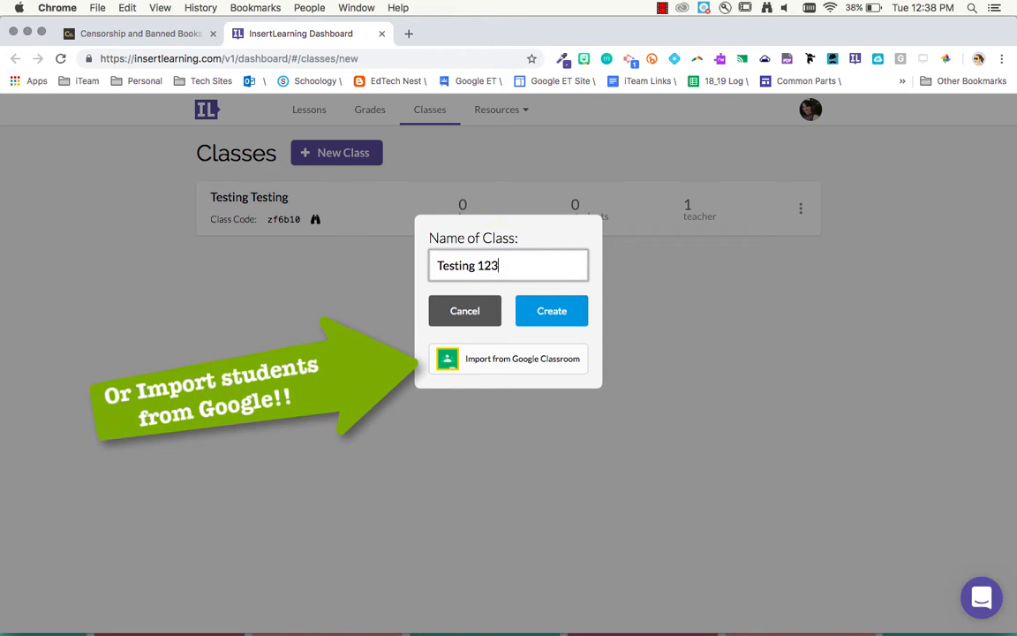
text(123)
click(538, 311)
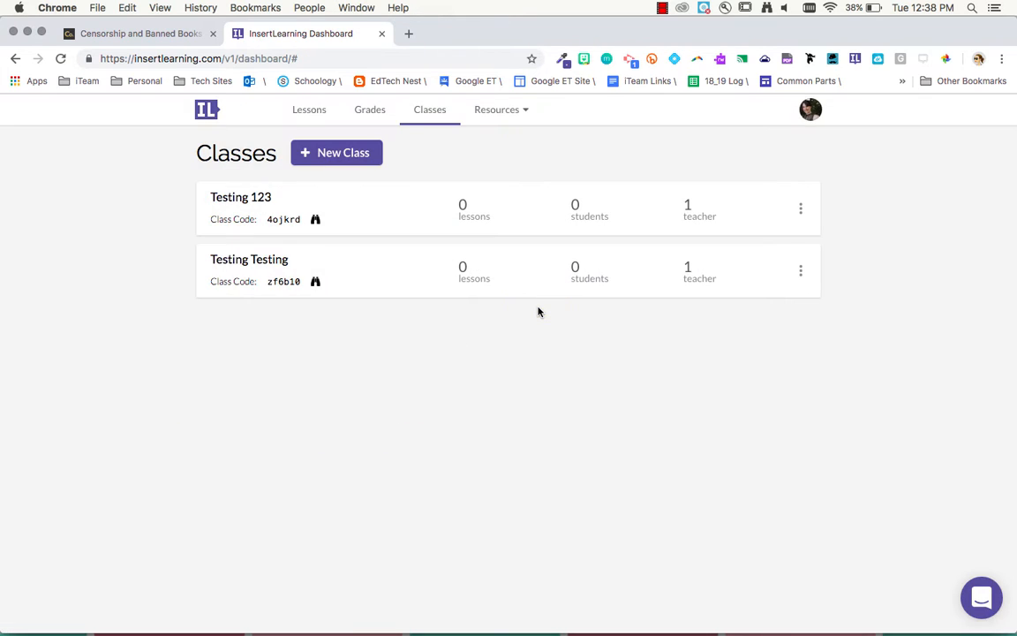
- Switch to the student's Chrome window and install the InsertLearning extension from the Chrome Web Store
scroll(287, 221, up, 10)
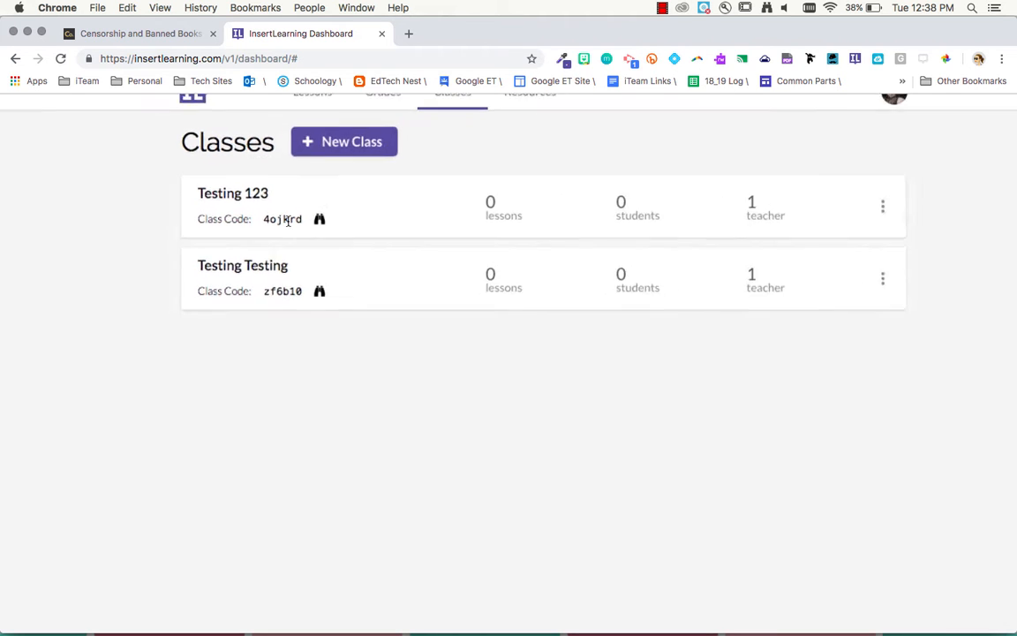
scroll(287, 221, up, 1)
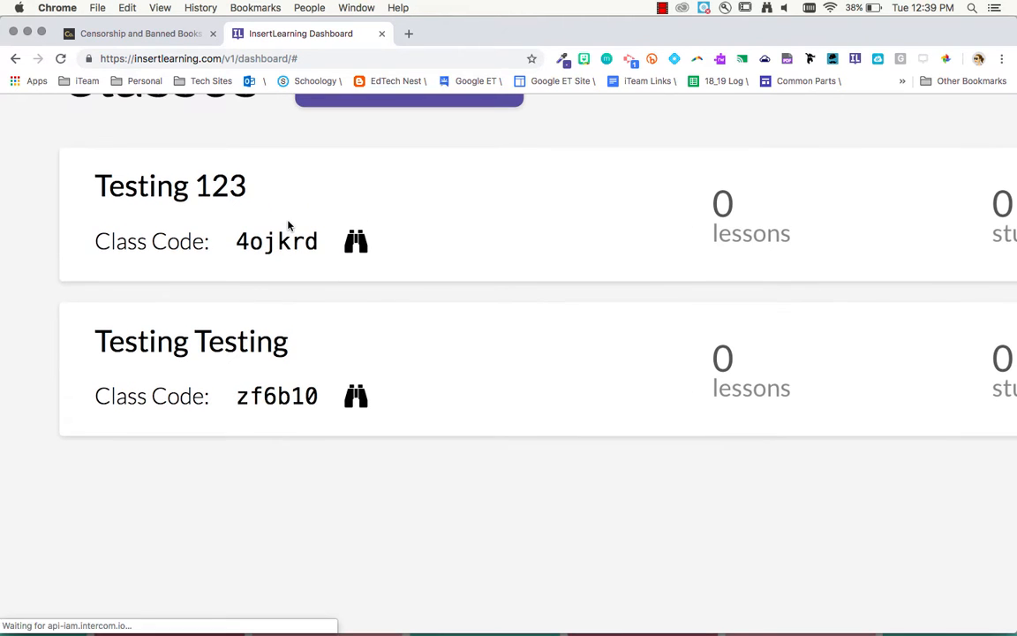
scroll(288, 227, up, 2)
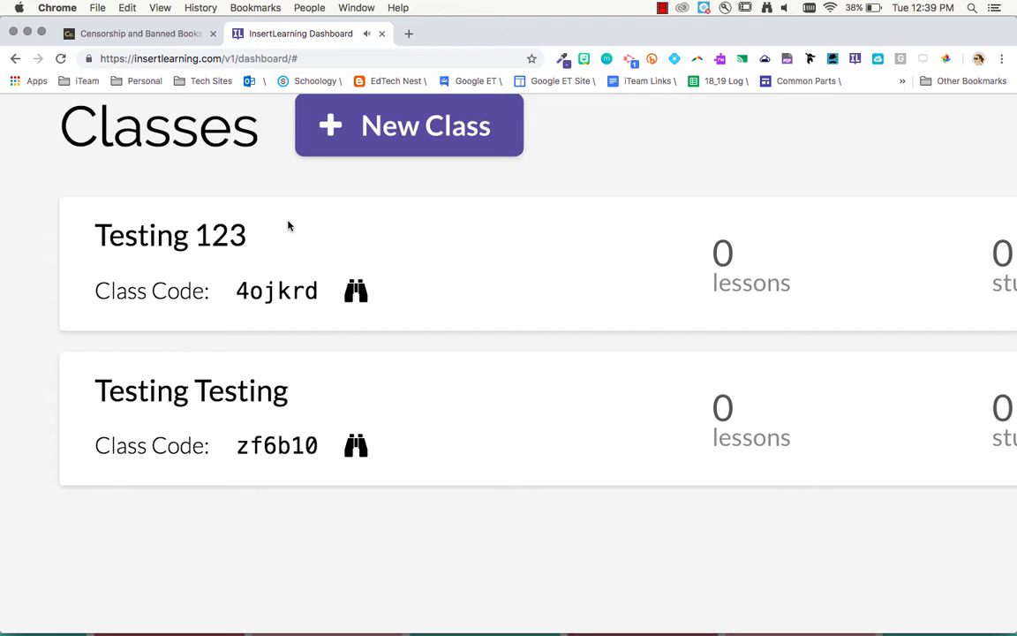
key(ctrl+Up)
click(288, 221)
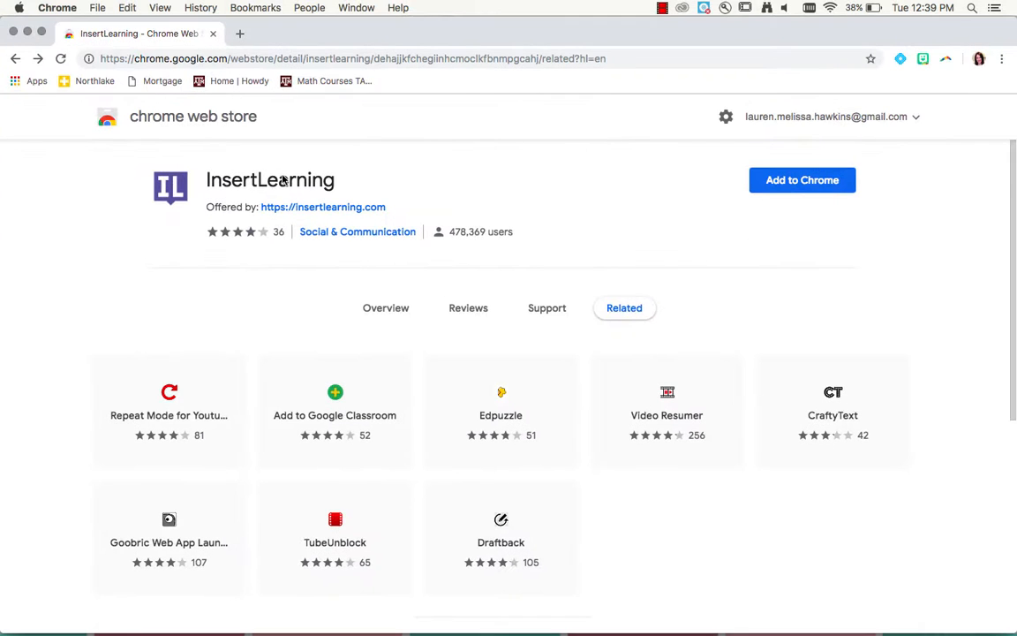
click(828, 175)
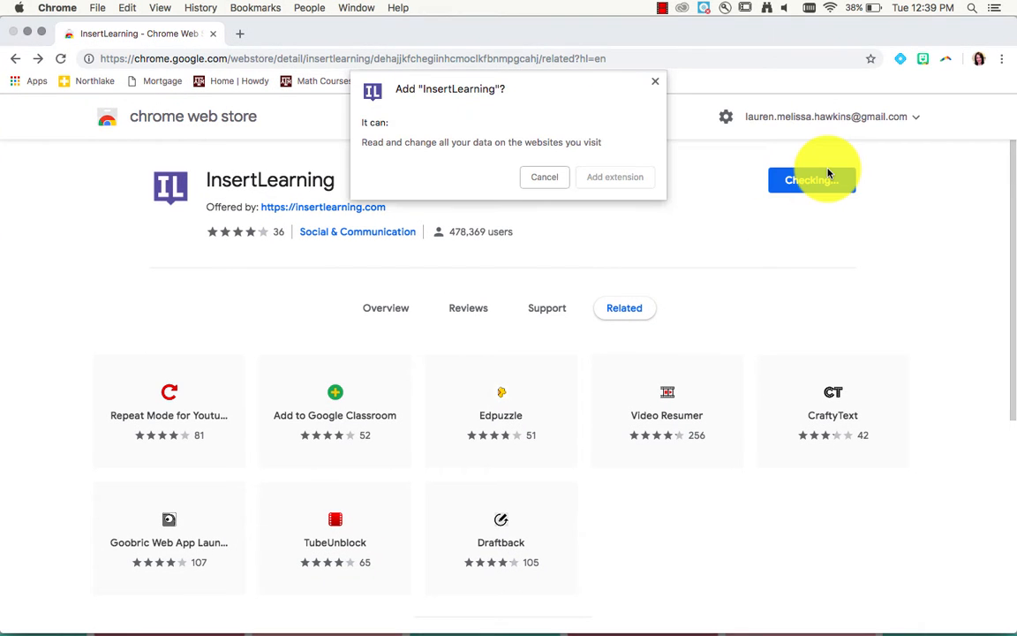
click(615, 176)
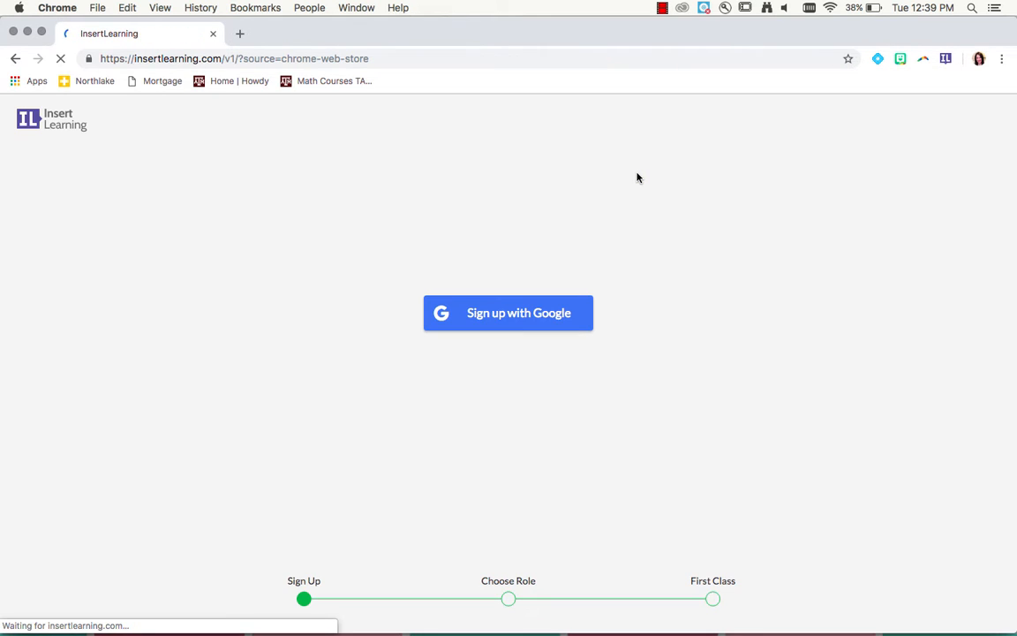
- Sign up for InsertLearning with the student's Google account and choose the Student role
click(518, 323)
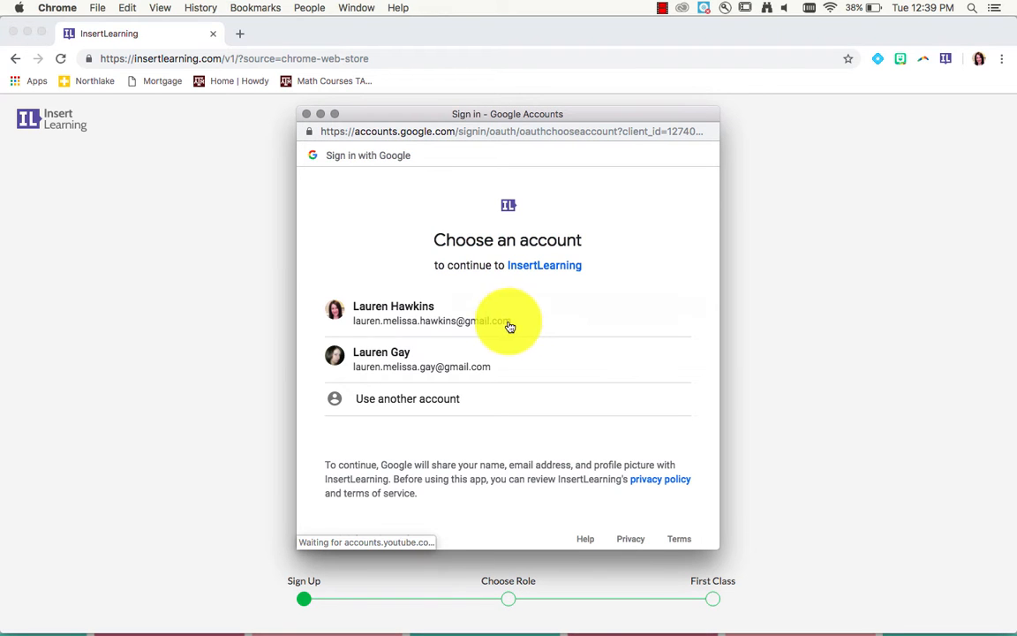
click(505, 323)
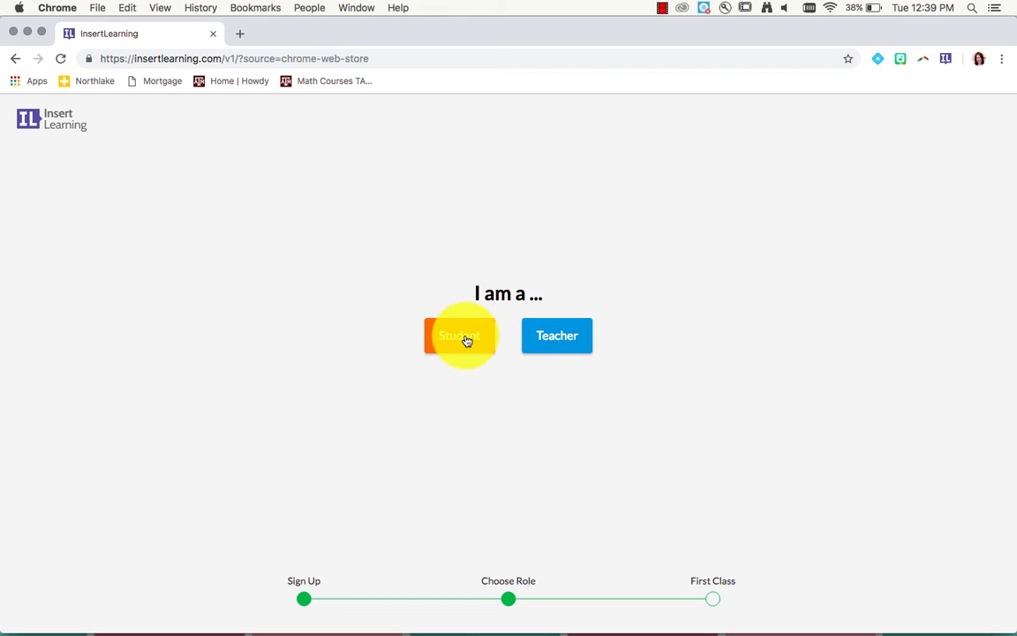
click(466, 340)
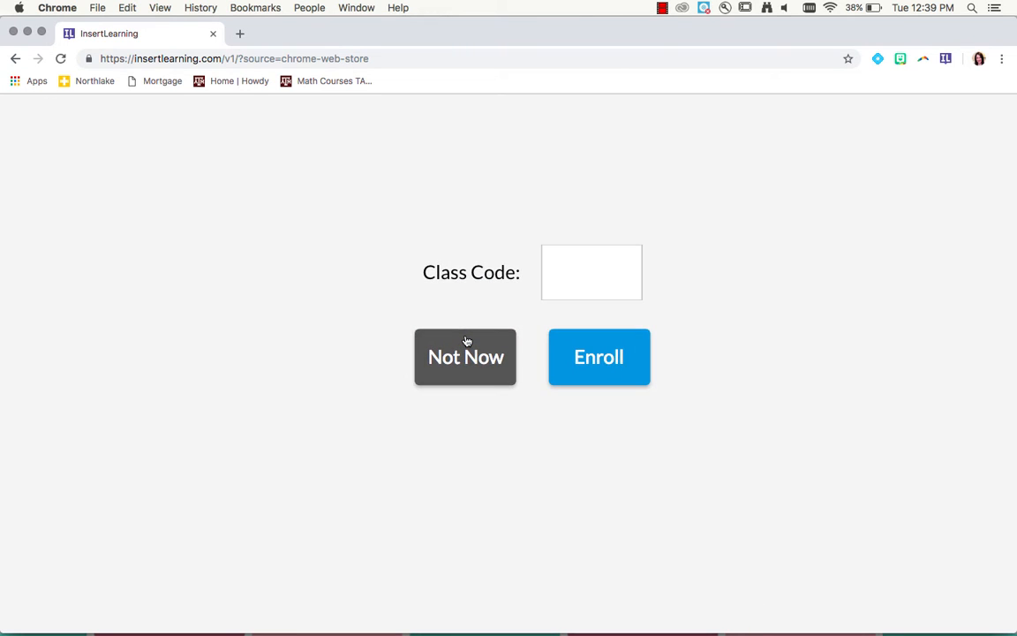
- Copy the Testing 123 class code from the teacher's dashboard window
key(ctrl+Left)
key(ctrl+Up)
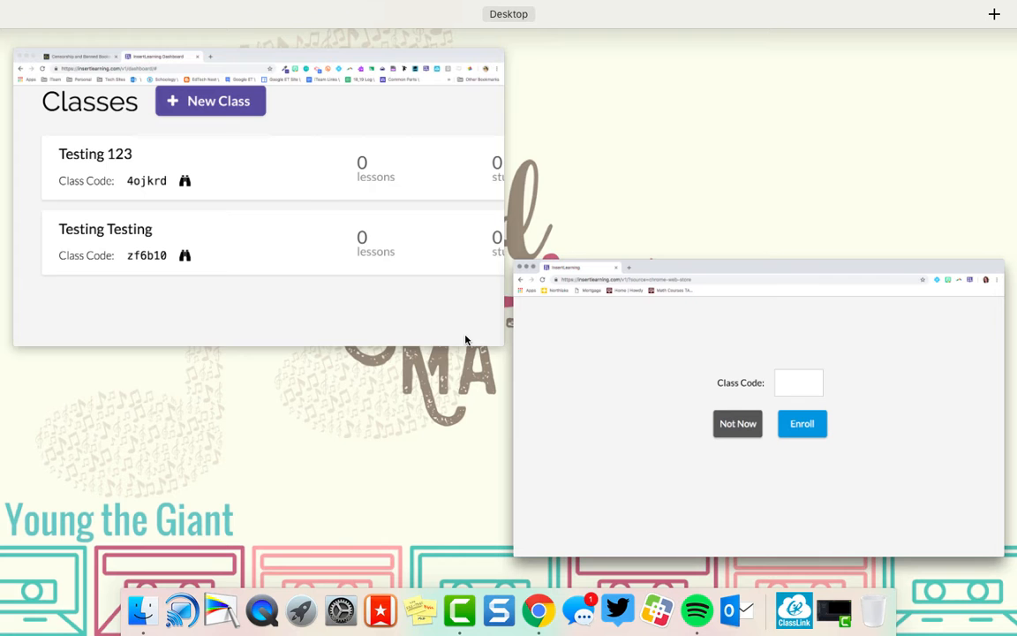
click(132, 194)
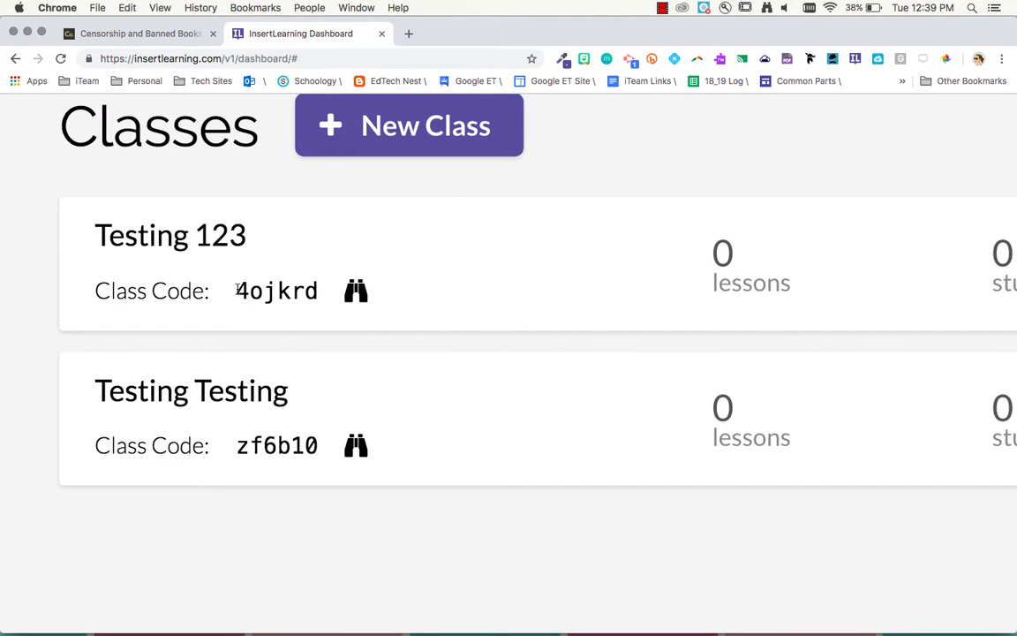
drag(236, 291, 319, 291)
key(super+c)
- Return to the student's window and enroll in Testing 123 by pasting the copied class code
key(ctrl+Up)
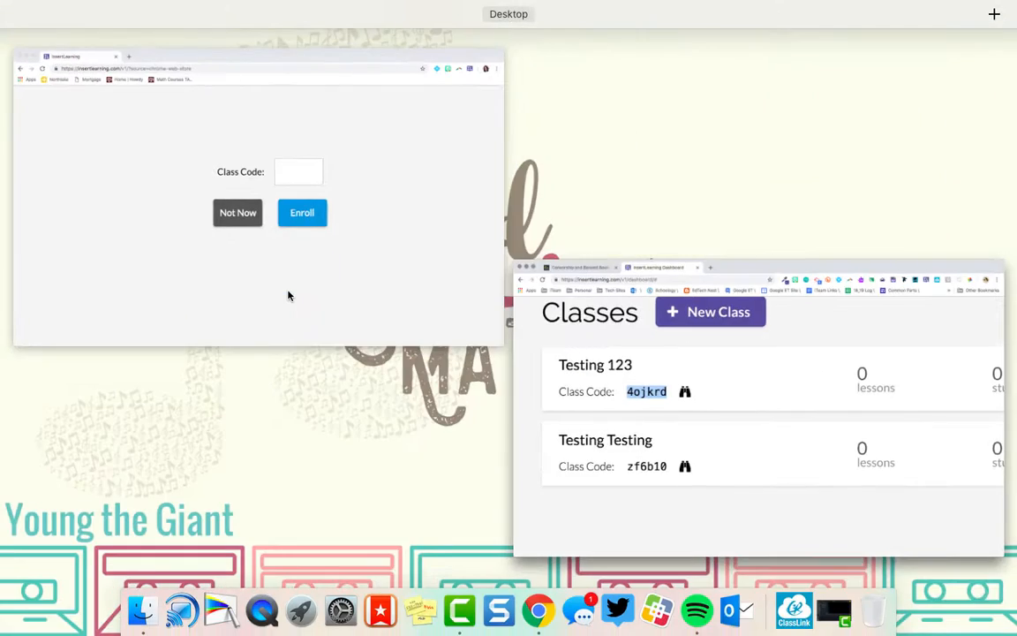
click(281, 275)
key(super+v)
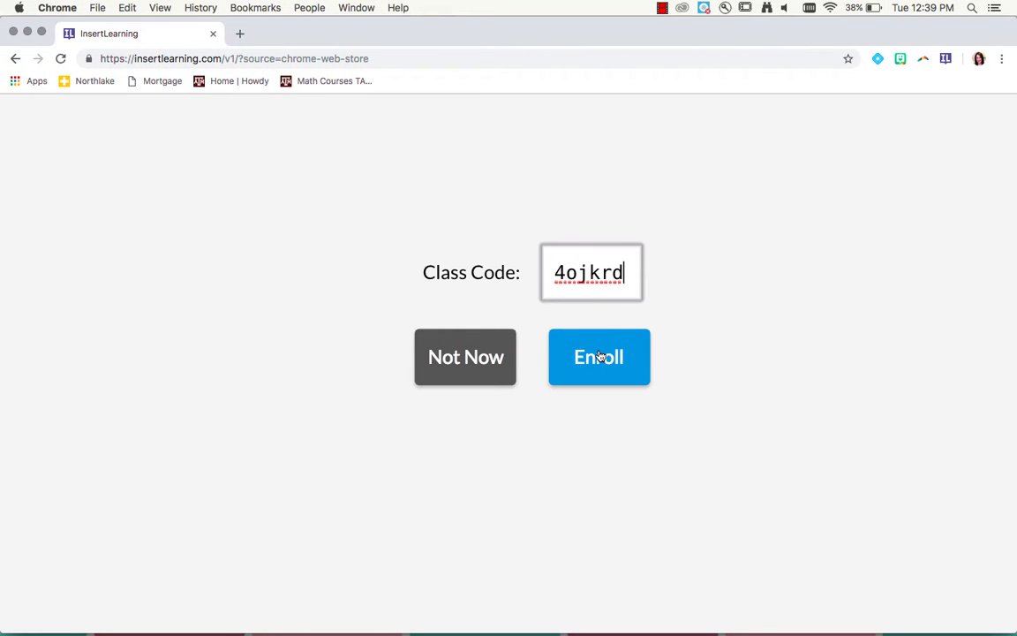
click(599, 355)
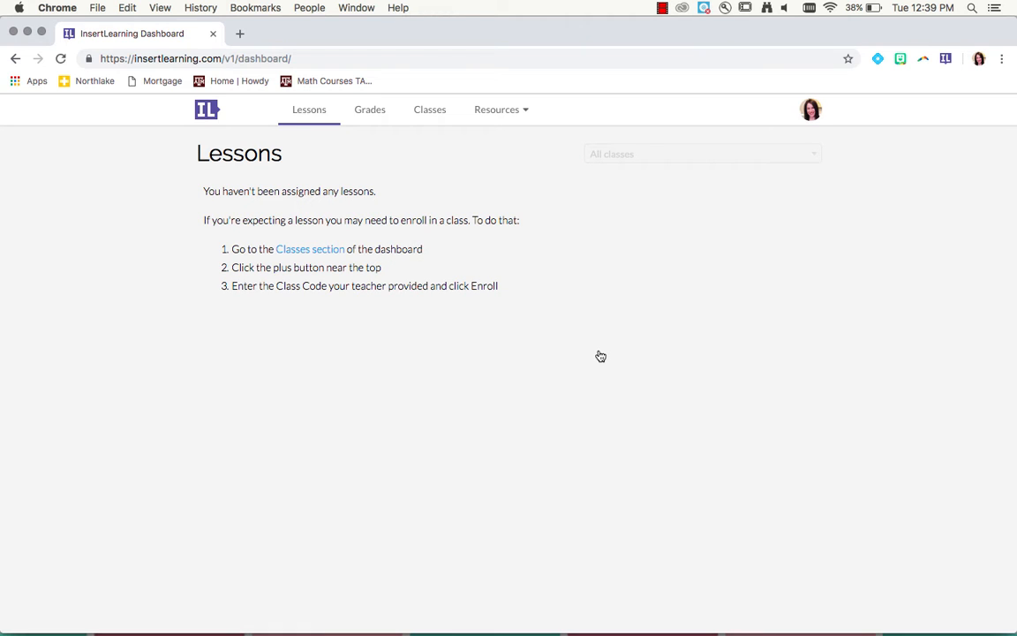
- Look through the Grades, Classes and Resources sections of the student's dashboard
click(372, 113)
click(419, 125)
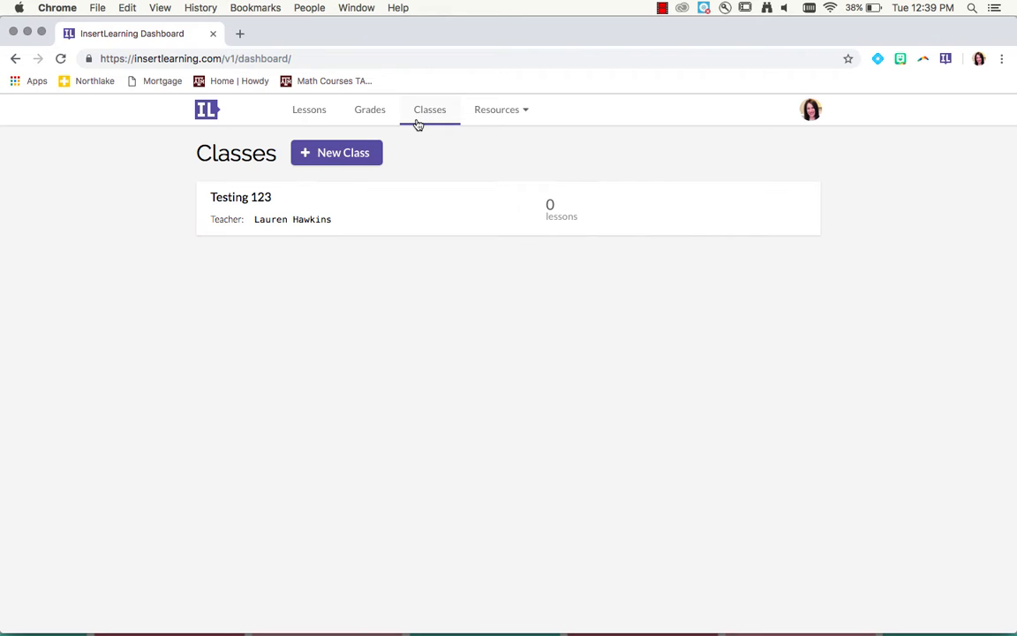
click(514, 124)
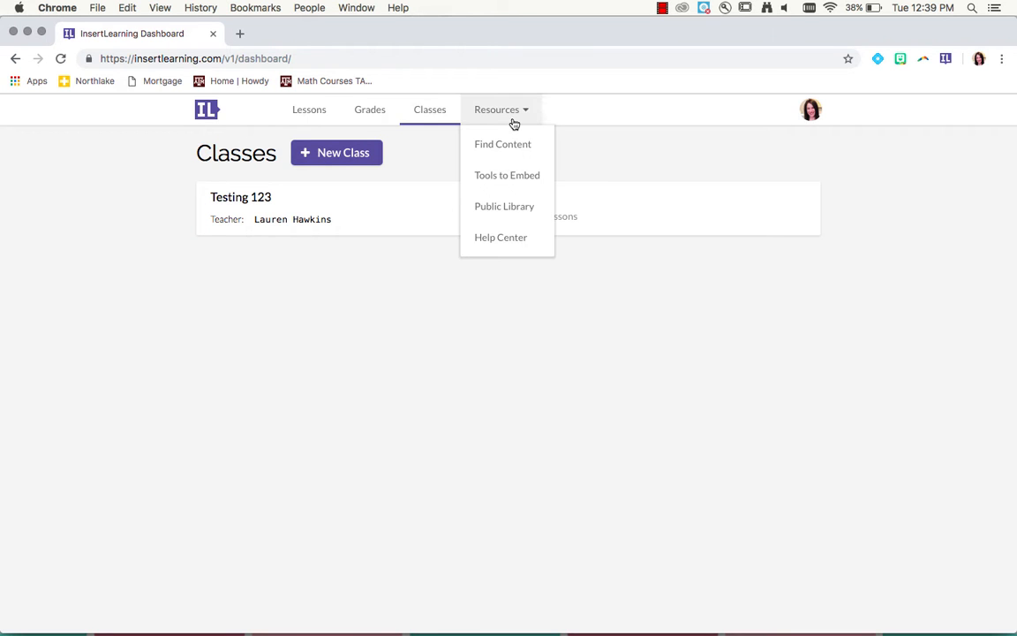
click(513, 123)
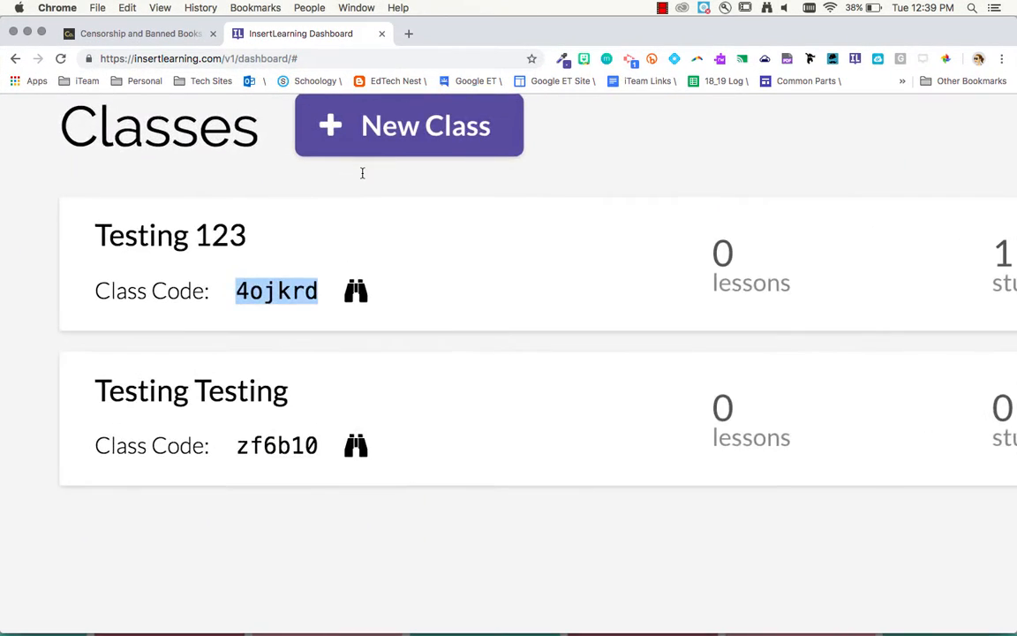
- Return to the teacher's article and assign the lesson to the Testing 123 class
scroll(362, 173, down, 5)
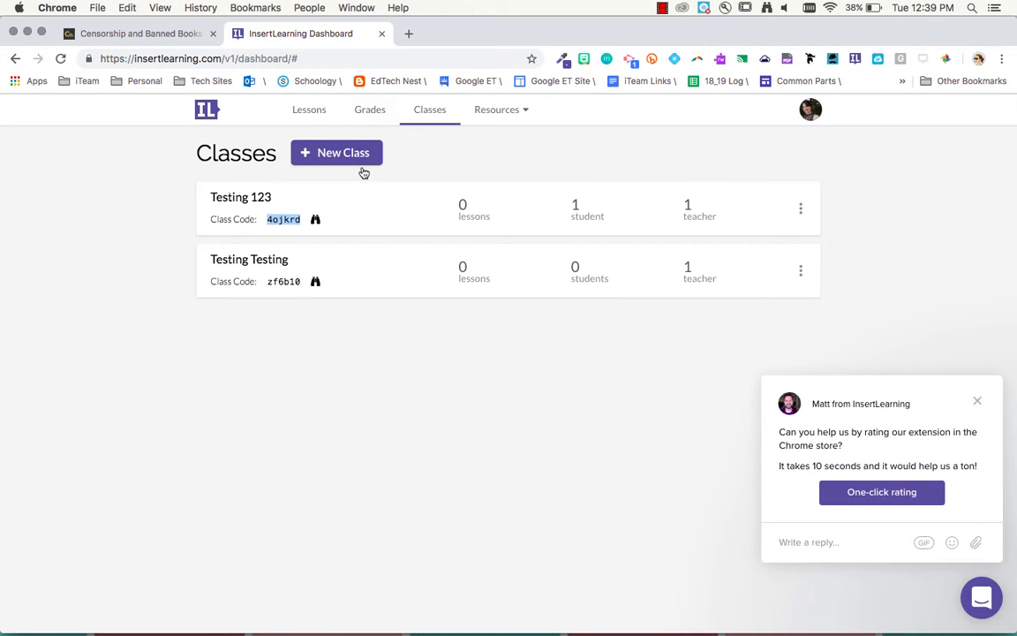
click(170, 34)
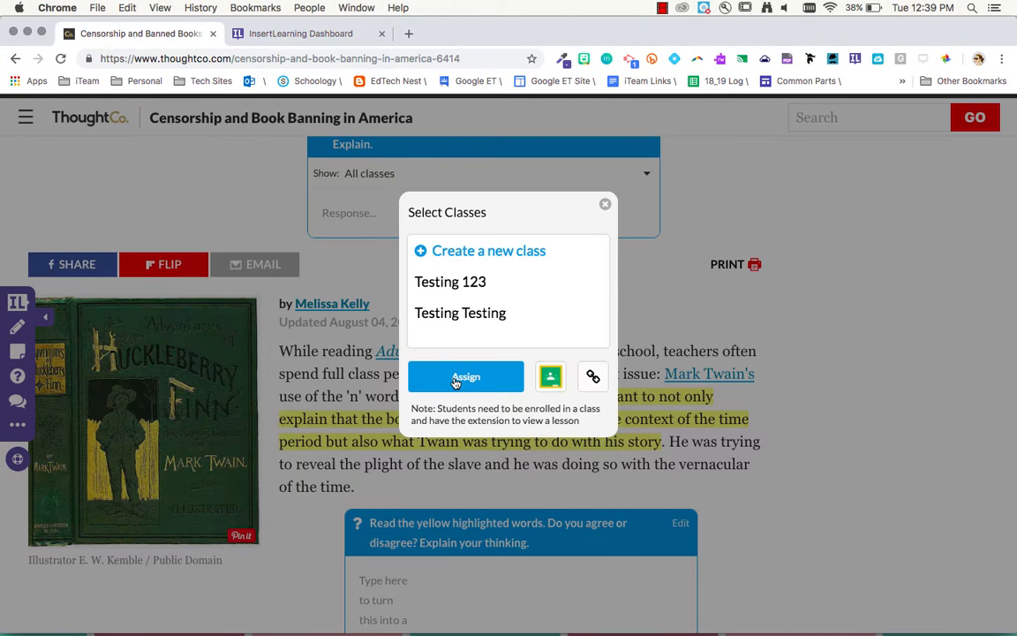
click(468, 287)
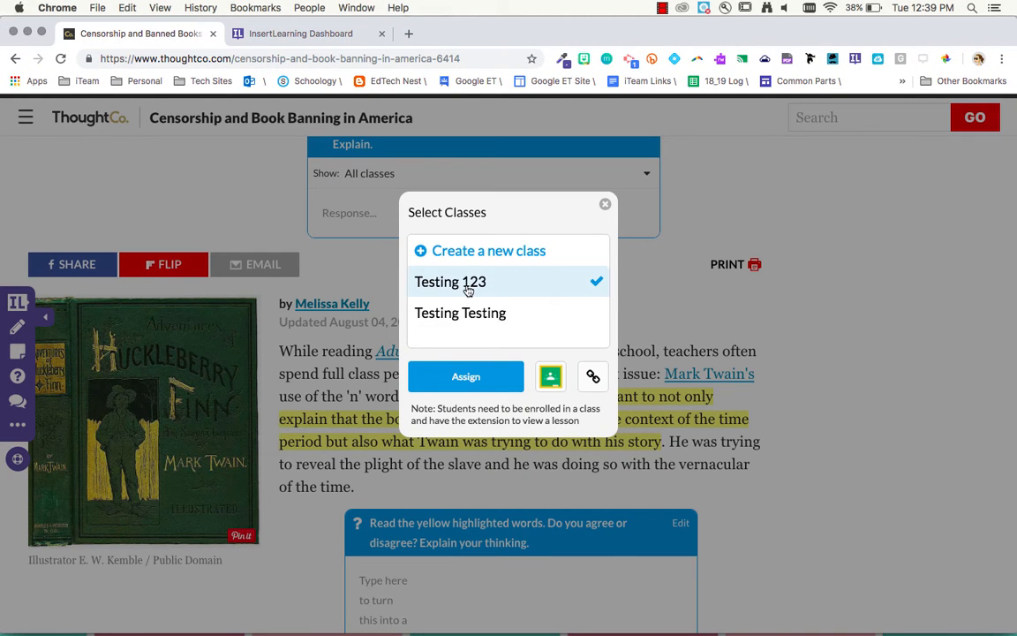
click(466, 377)
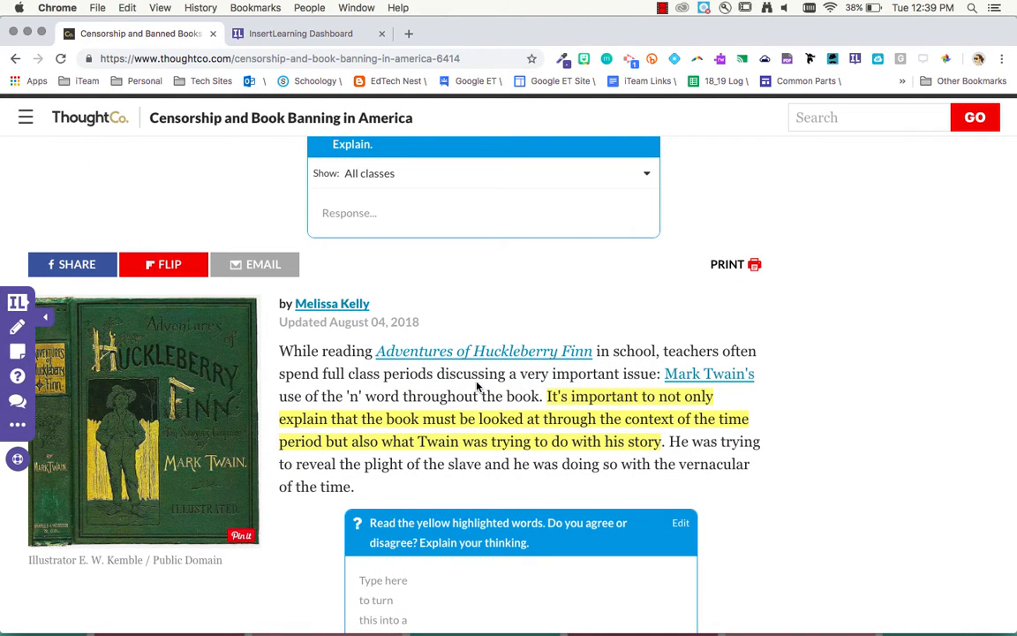
- Switch to the student's window and open the assigned censorship and book banning lesson from the Lessons list
key(ctrl+Up)
click(325, 211)
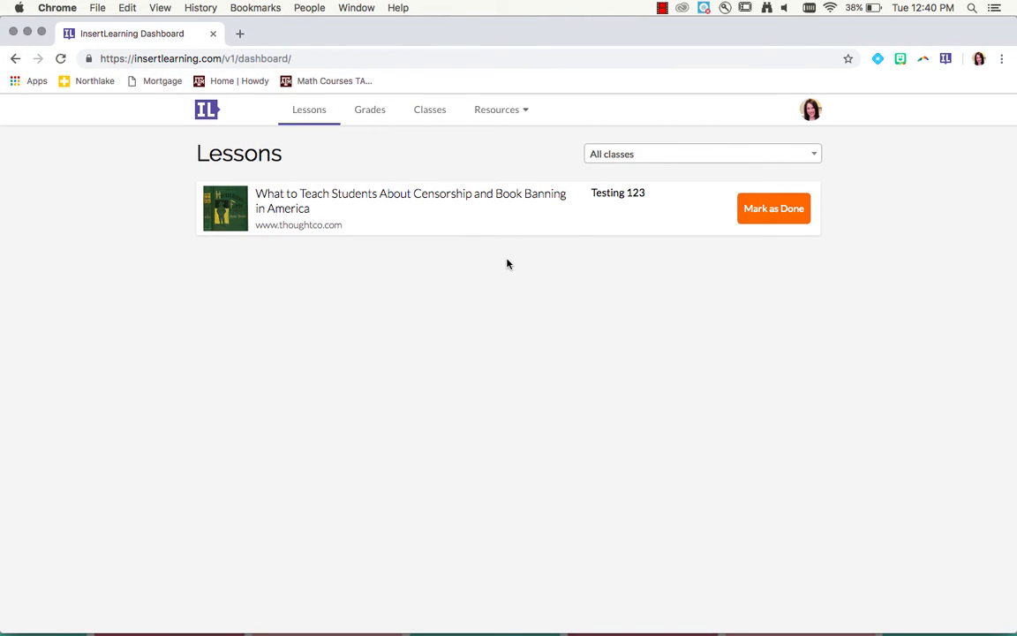
click(424, 201)
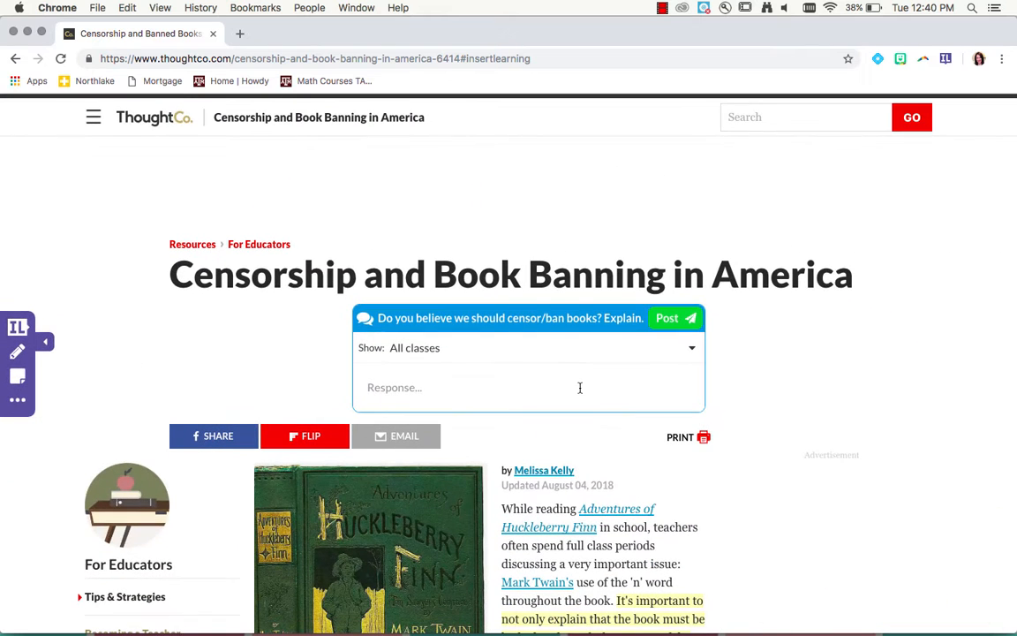
- Post the response "Yes, because...." to the discussion asking whether books should be censored or banned
click(498, 386)
text(Yes, ve)
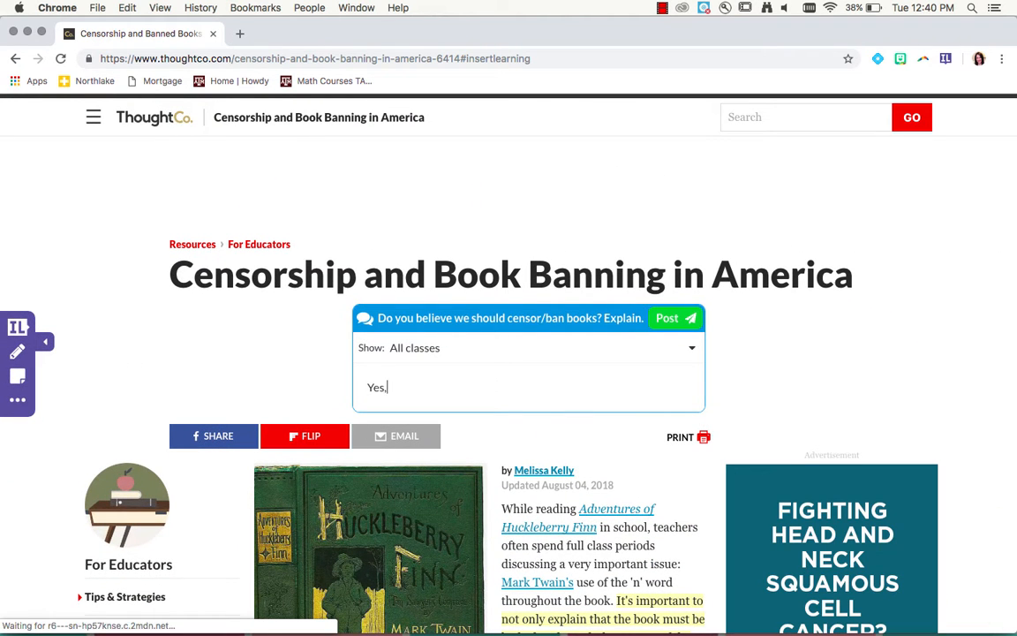
key(BackSpace)
key(BackSpace)
text(because...)
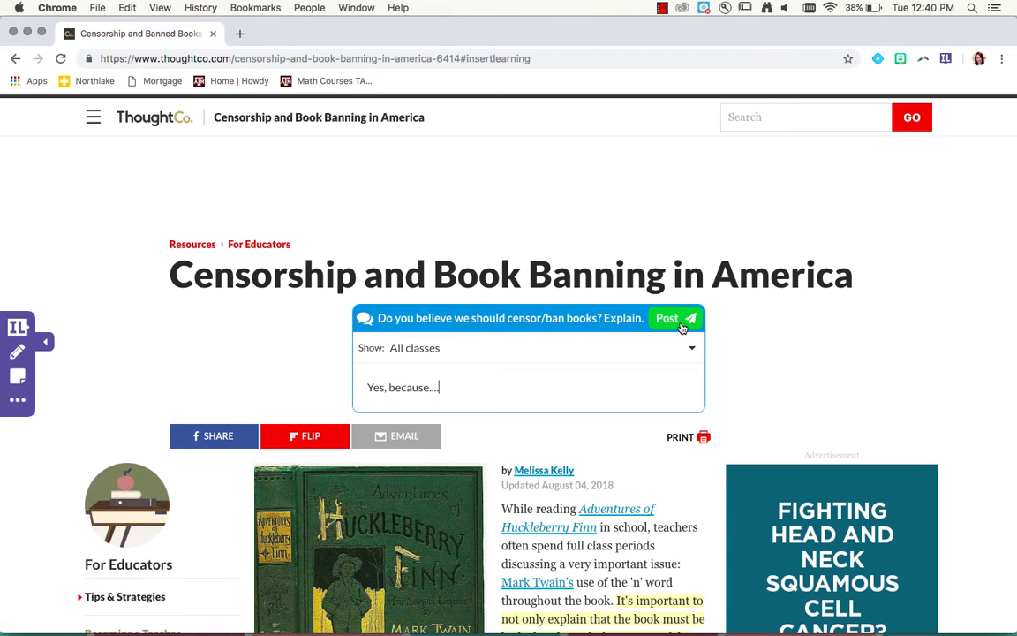
click(682, 324)
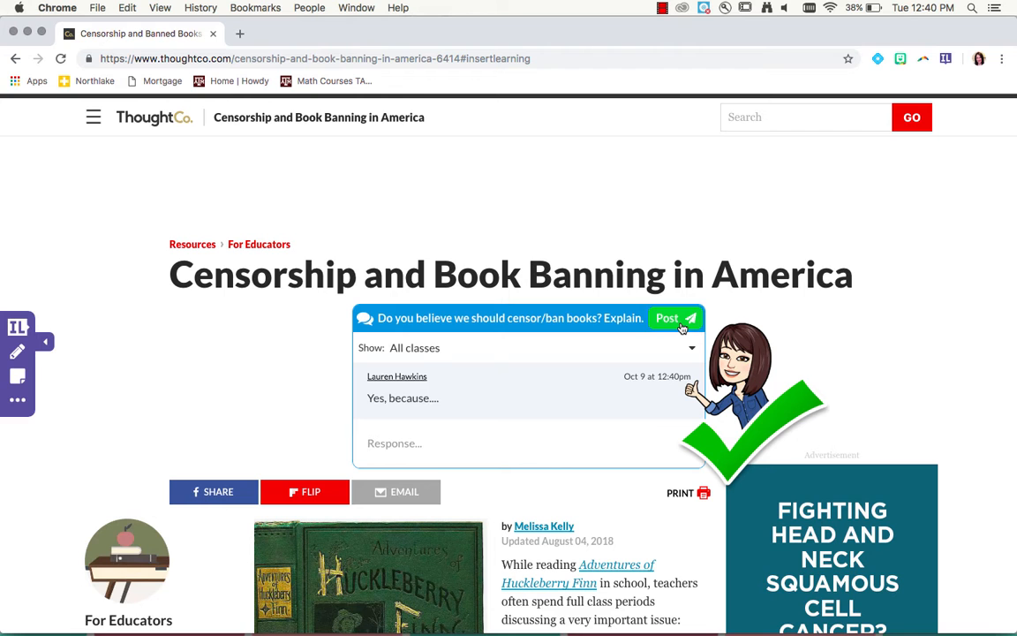
- Answer the question about the yellow highlighted words with "I agree, because..."
scroll(443, 448, down, 5)
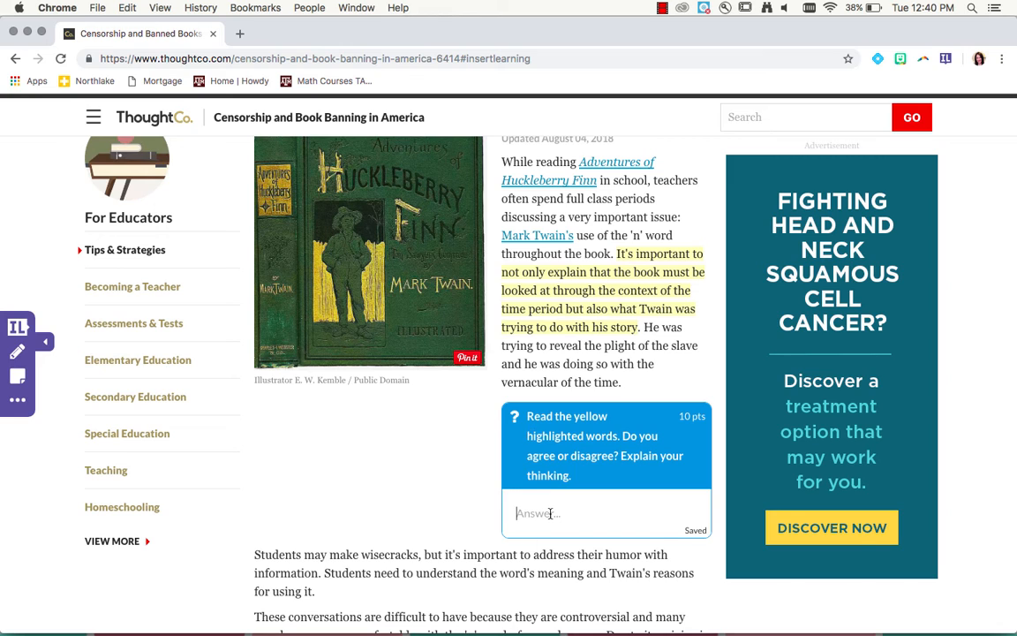
text(I agree, because)
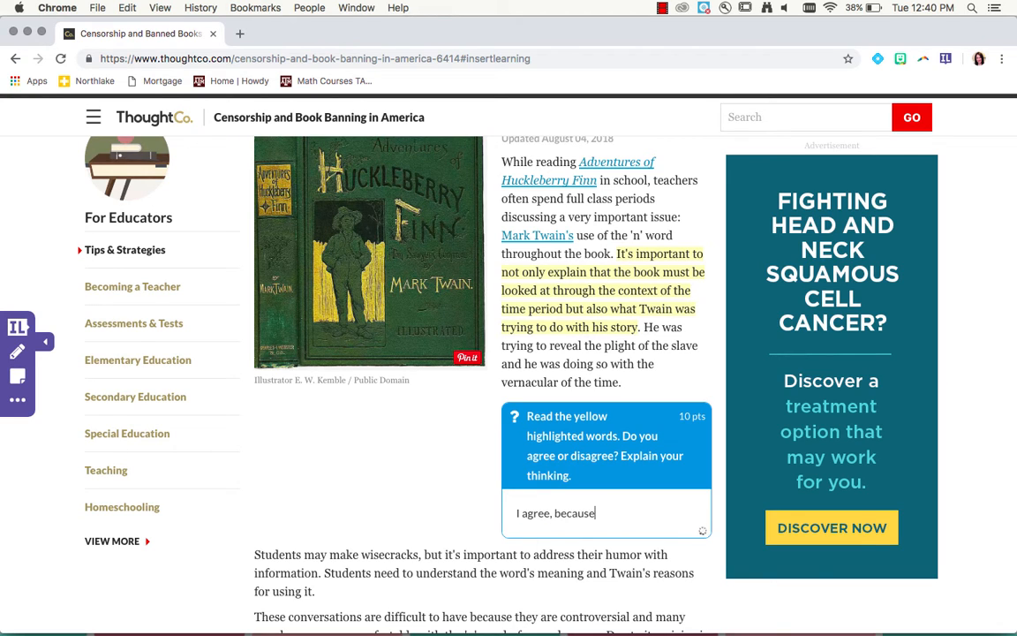
text(...)
key(Return)
key(BackSpace)
- Answer Yes to the multiple-choice question about having read "The Hunger Games"
scroll(404, 576, down, 3)
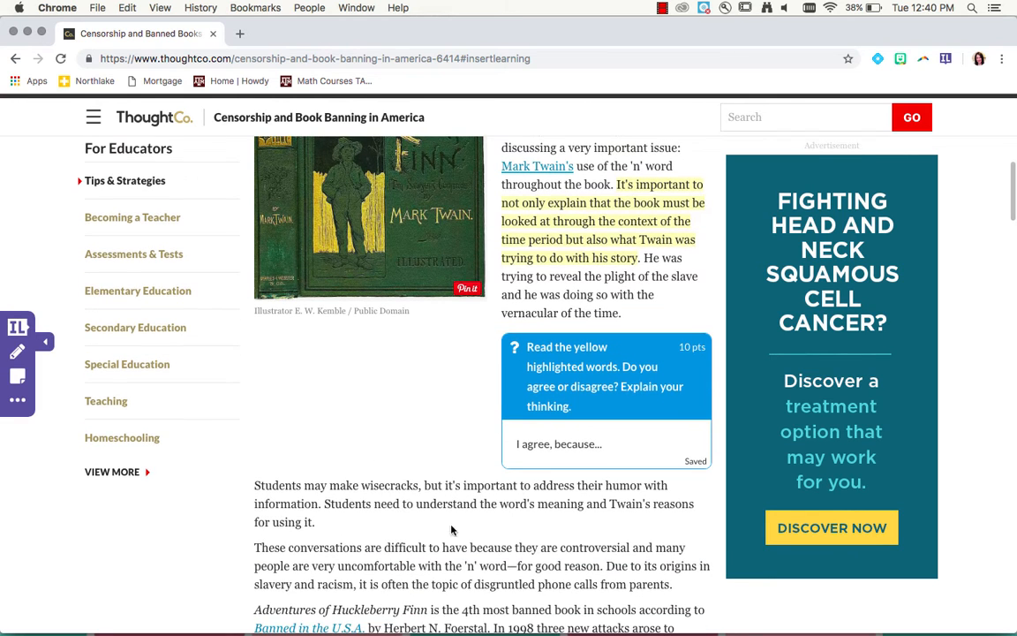
scroll(352, 363, down, 15)
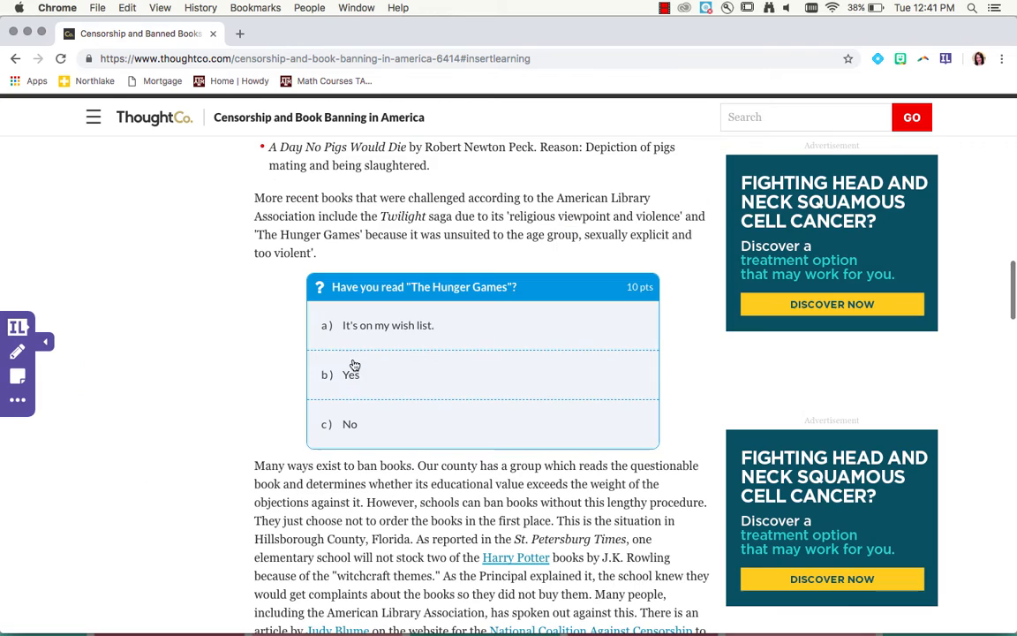
click(354, 364)
- Post "Here is another response" to the discussion about the future of banning books
scroll(356, 565, down, 15)
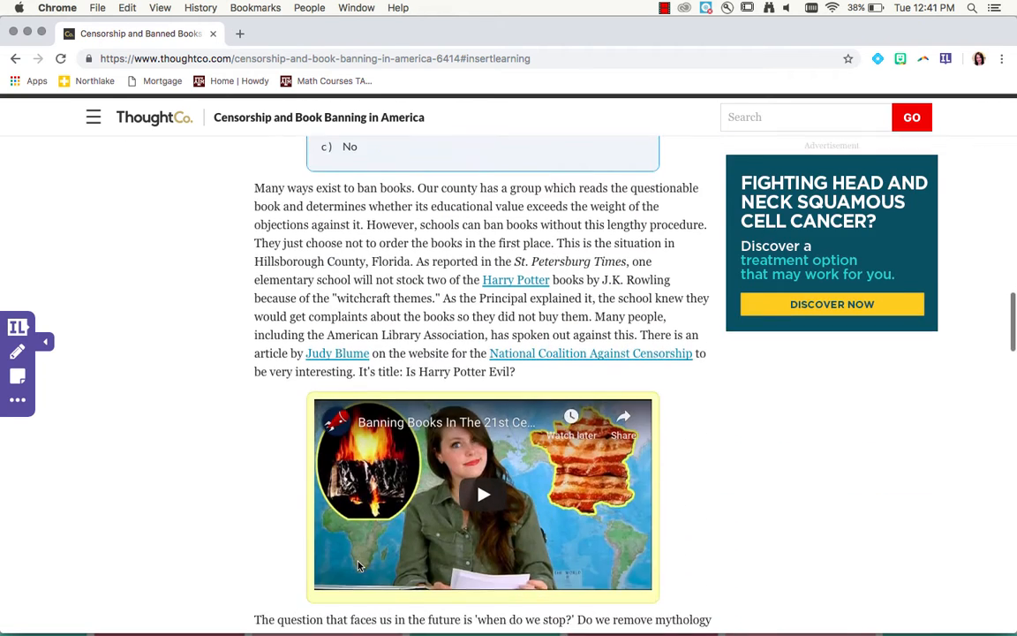
click(397, 457)
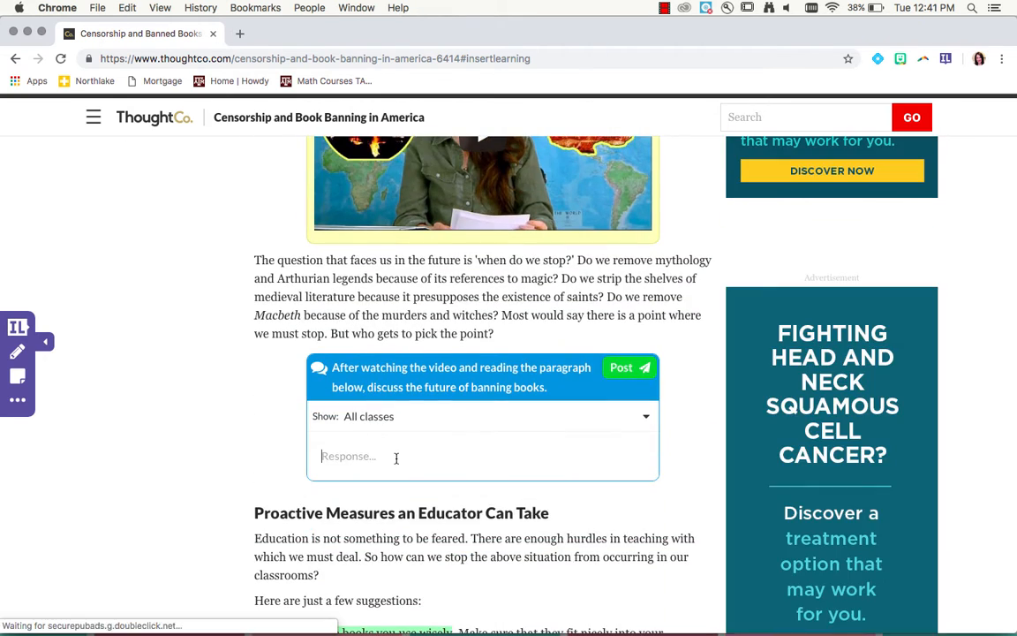
text(Here is another response)
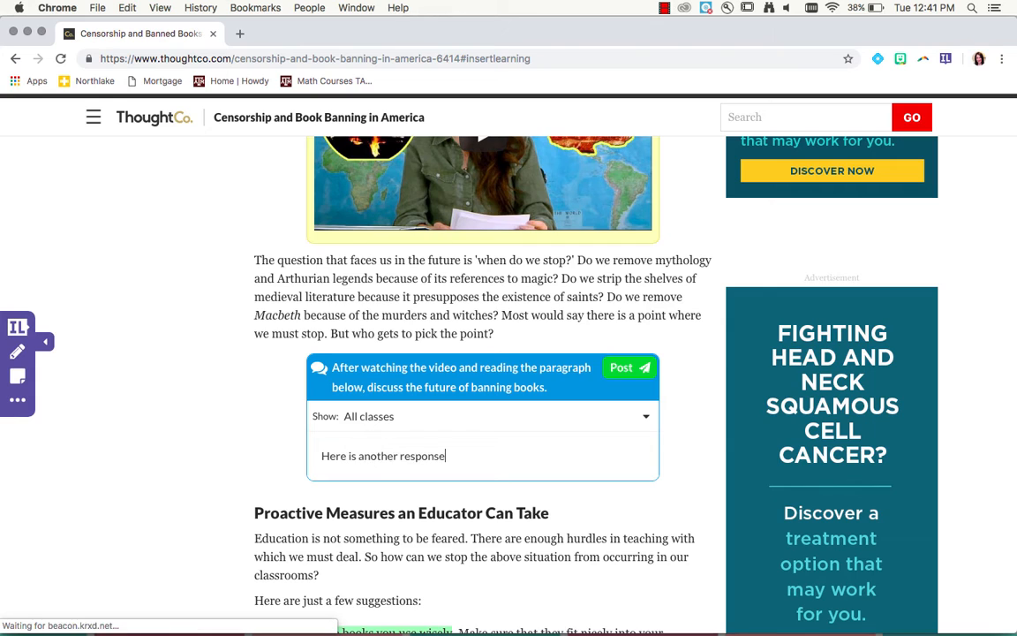
scroll(481, 380, down, 3)
scroll(640, 273, up, 2)
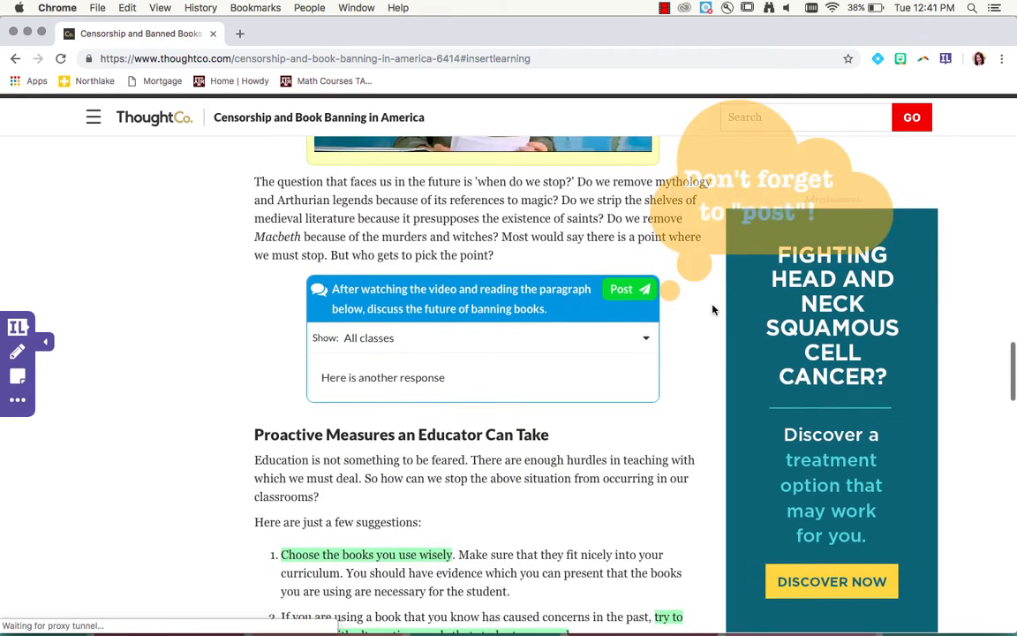
click(623, 289)
- Highlight in yellow the Final Word passage from "It is about a future" through "ignorant than knowledgeable"
scroll(528, 522, down, 5)
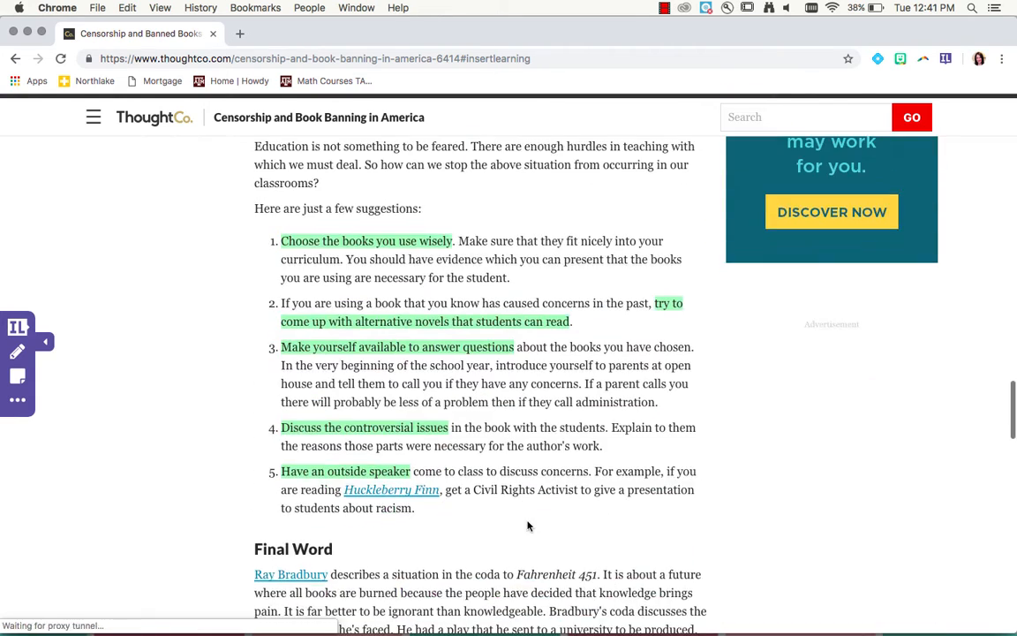
scroll(527, 525, down, 3)
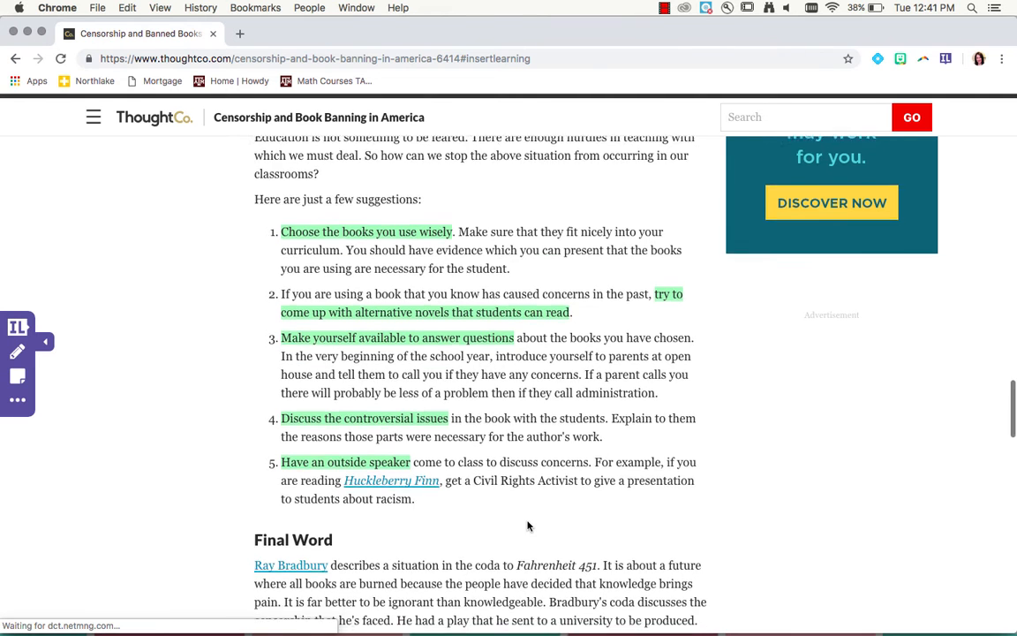
click(17, 352)
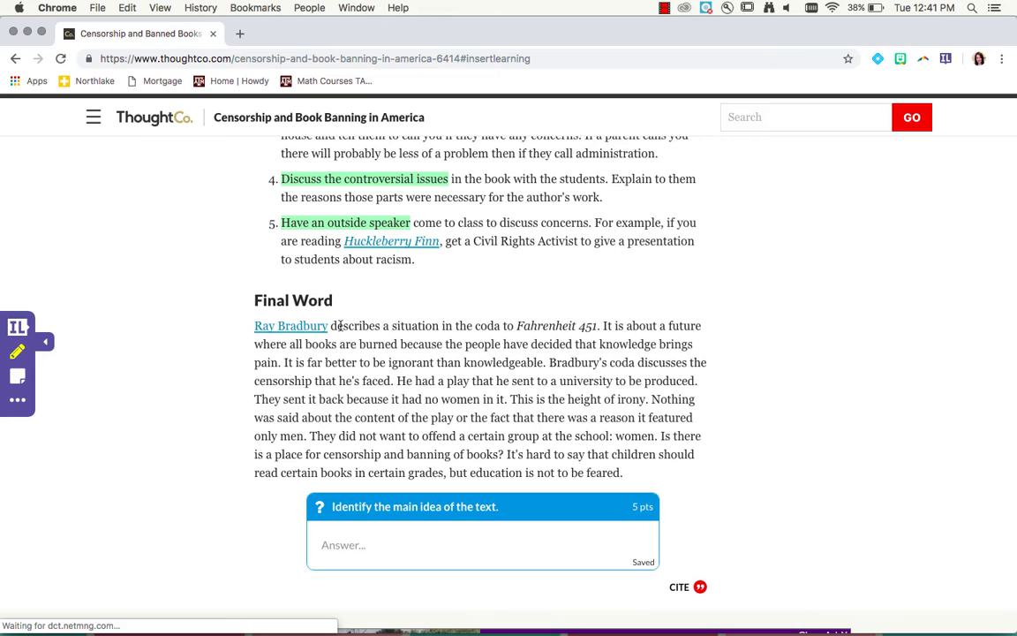
mouse_move(603, 326)
mouse_down()
mouse_move(409, 343)
mouse_move(544, 363)
mouse_up()
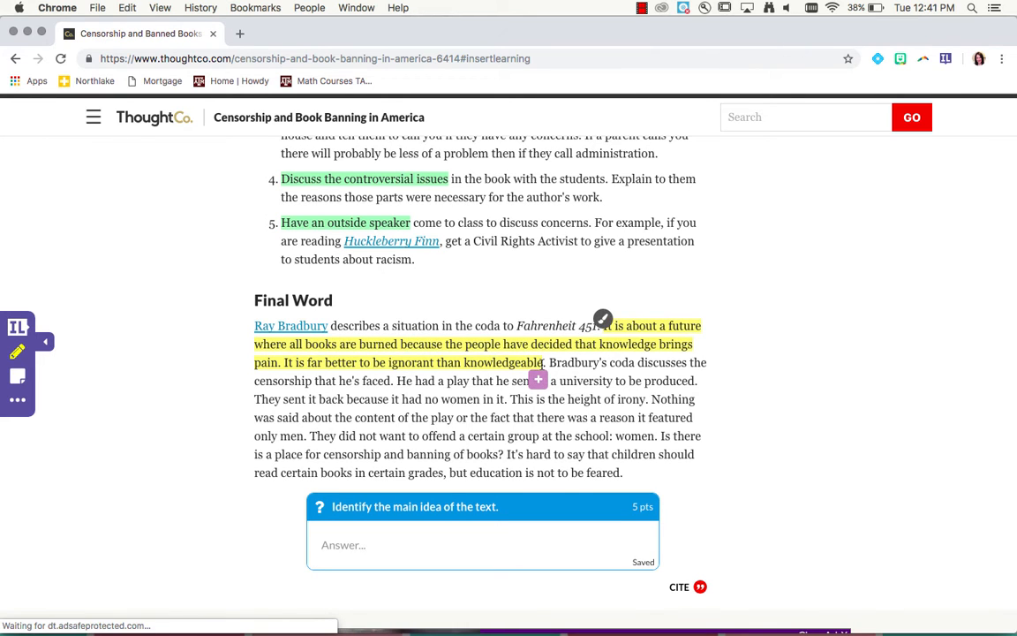
- Try the color options on the Final Word highlight, ending on yellow
scroll(544, 363, up, 3)
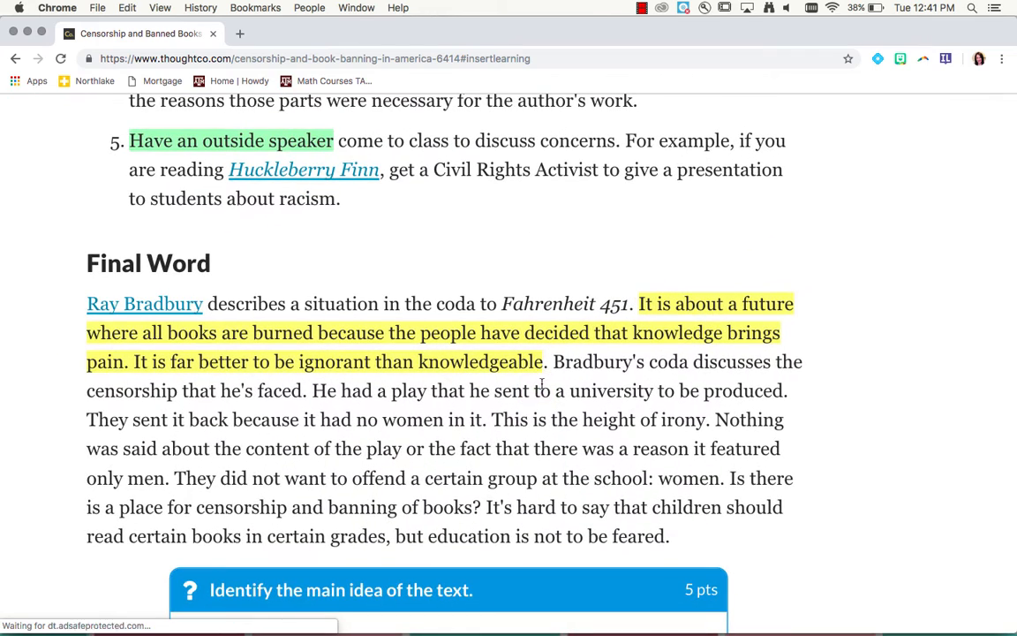
mouse_move(520, 335)
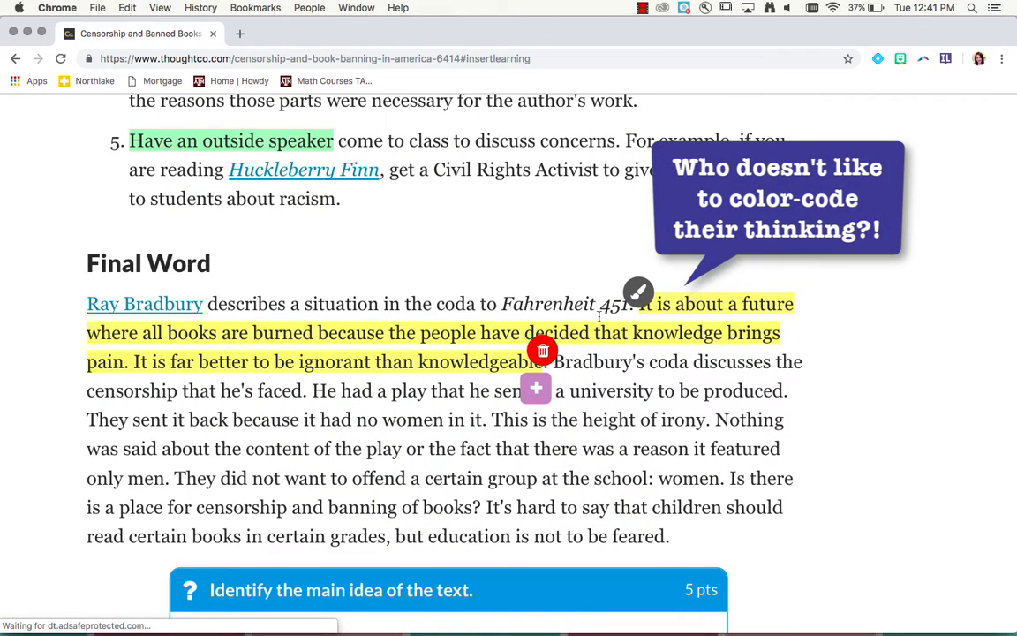
click(644, 301)
click(644, 301)
click(643, 301)
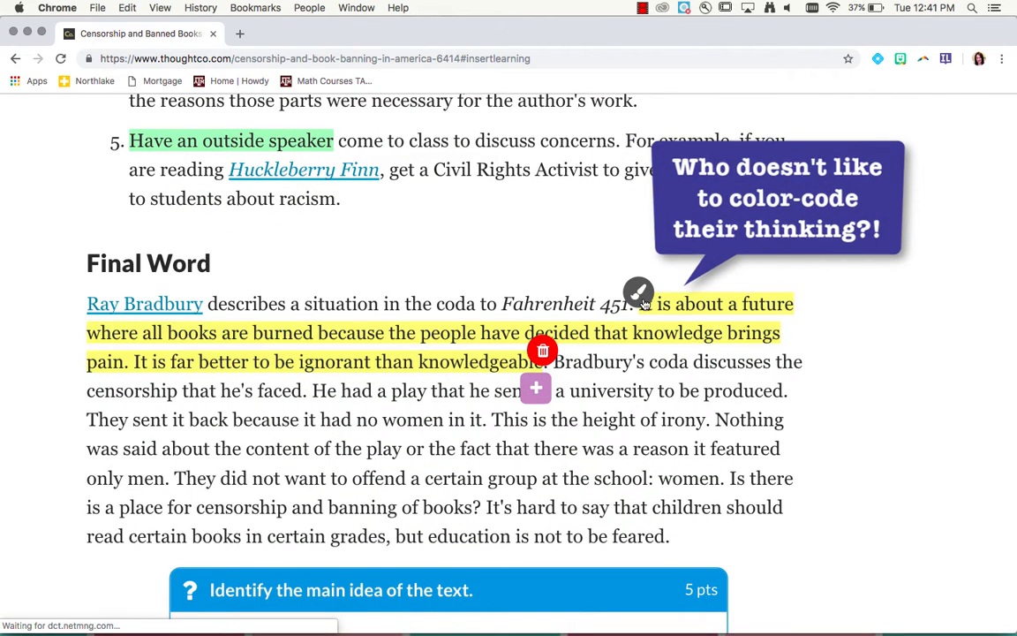
- Add the comment "I agree with this because...." with a heart-eyes emoji to the Final Word highlight
click(536, 393)
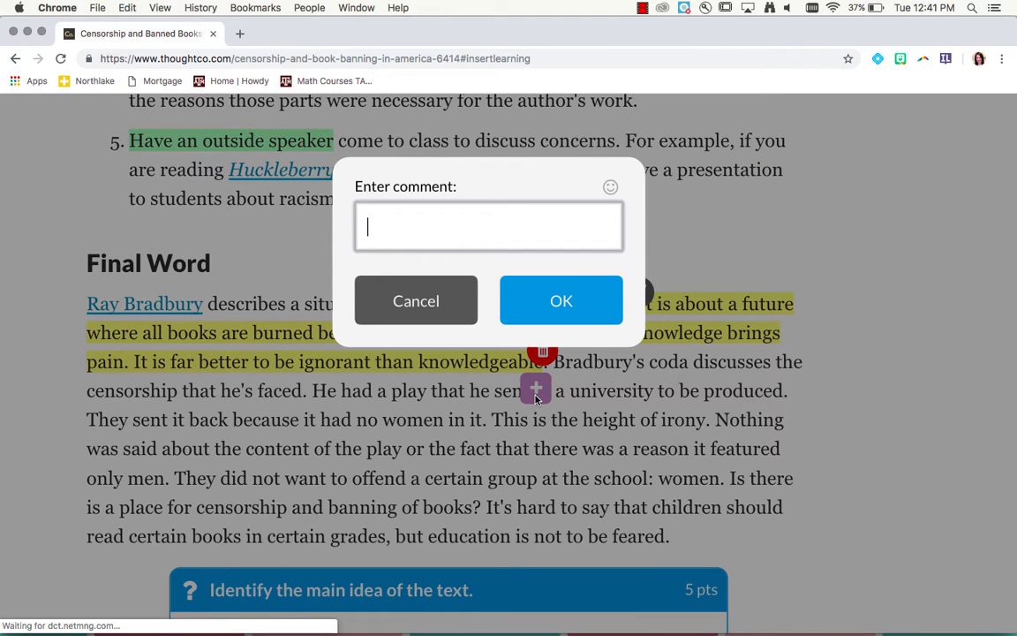
text(I agree w)
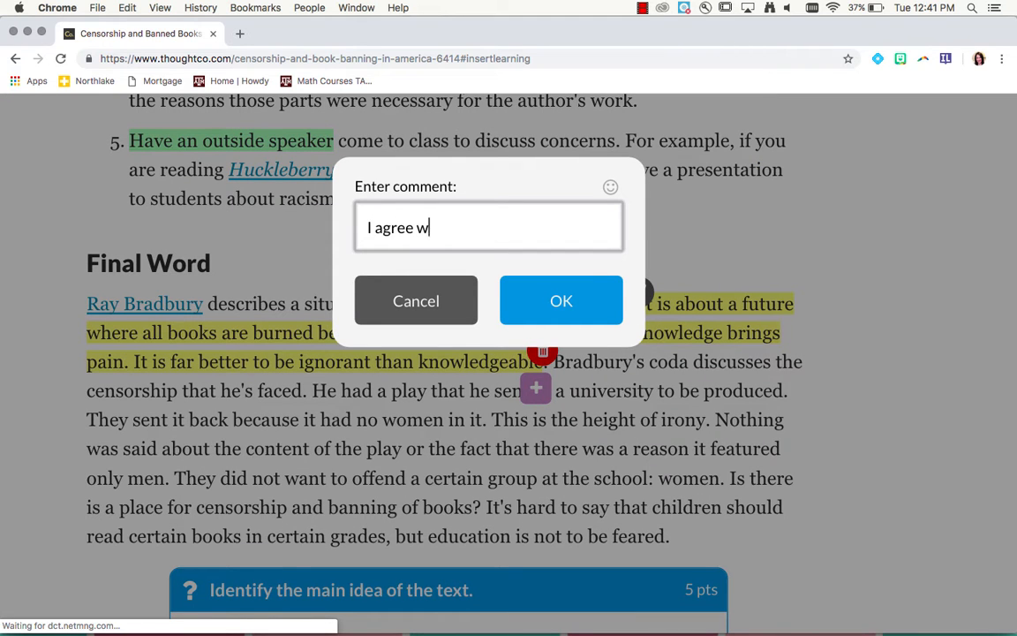
text(ith this because....)
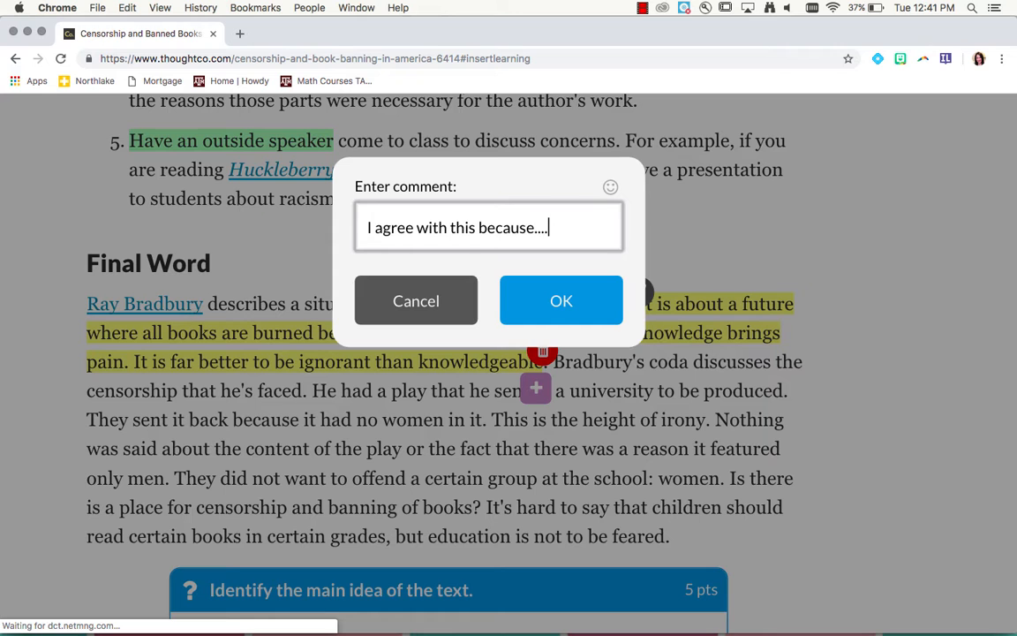
scroll(617, 193, down, 5)
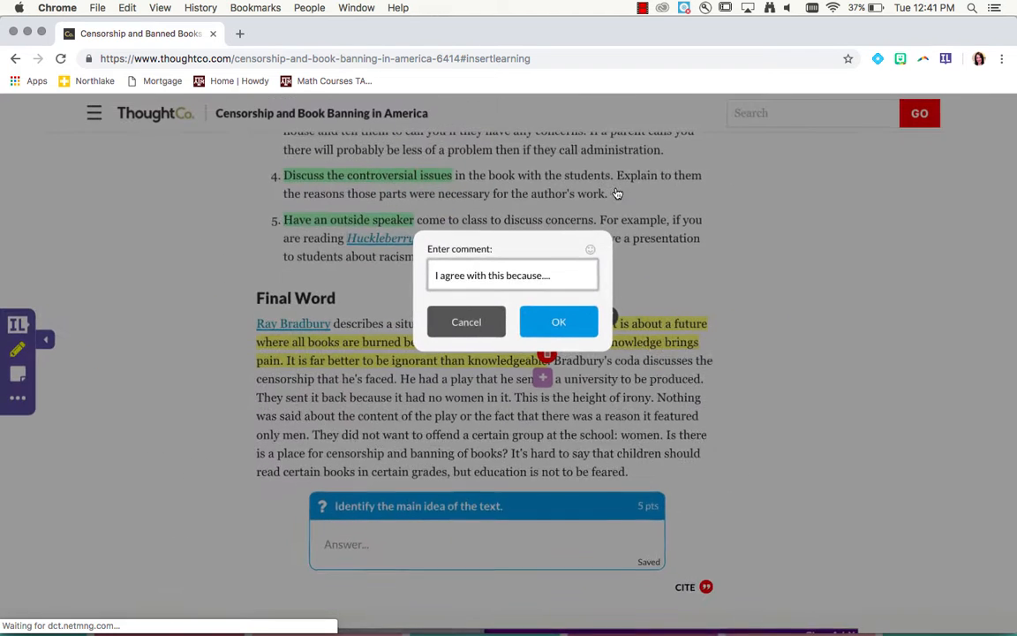
click(586, 255)
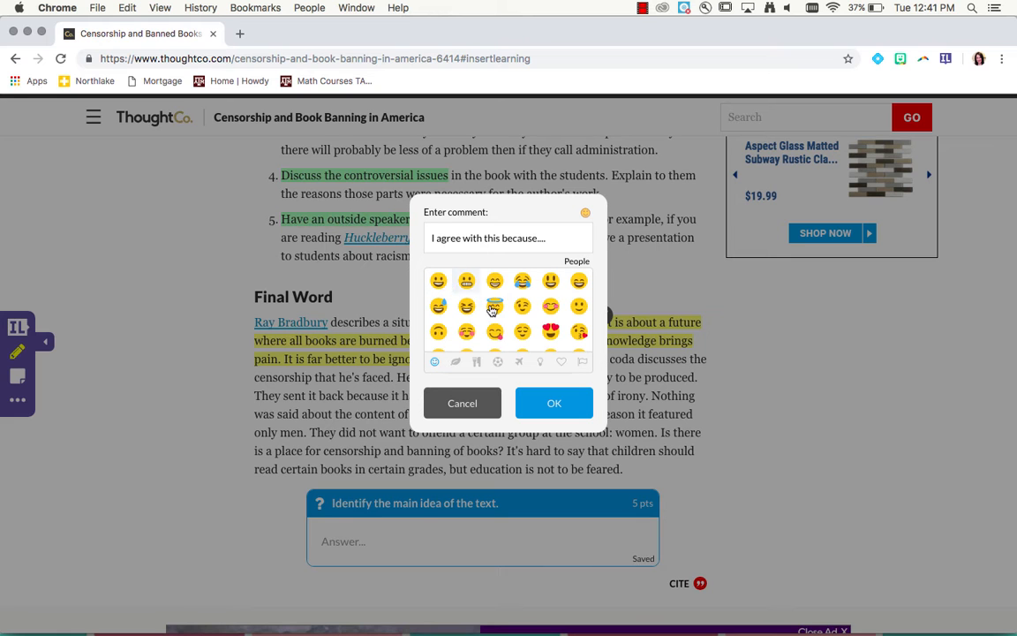
click(550, 331)
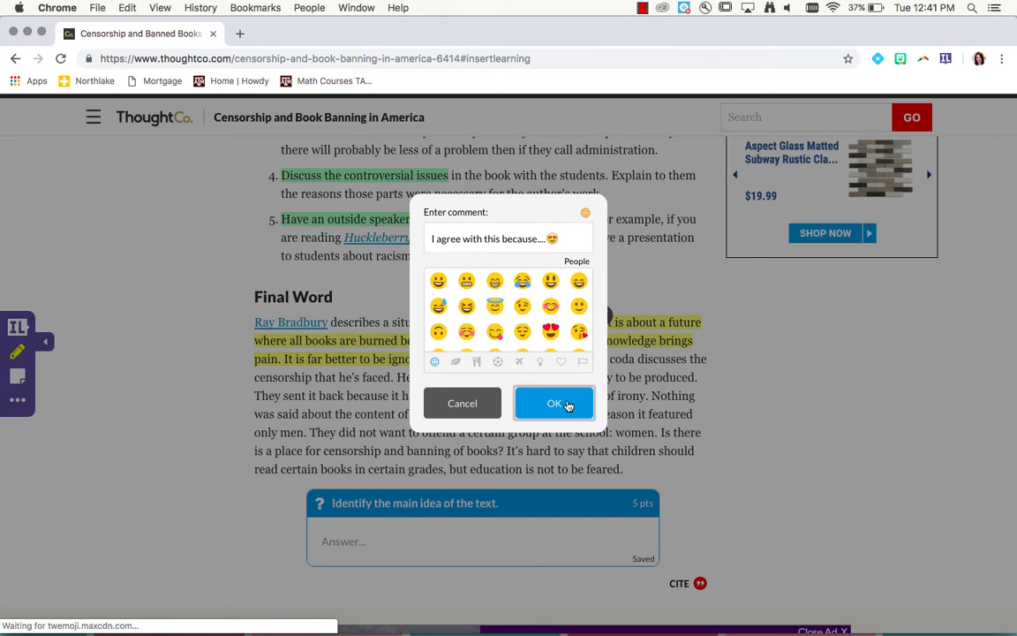
click(560, 395)
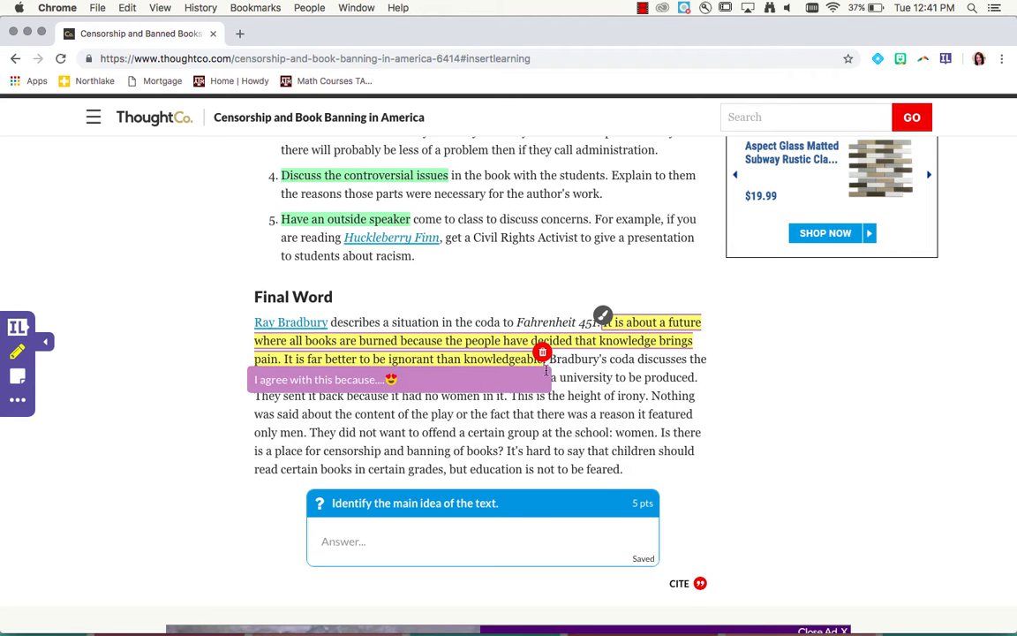
- Answer the question on identifying the main idea of the text with "Answer the main idea...."
scroll(549, 304, up, 3)
click(349, 579)
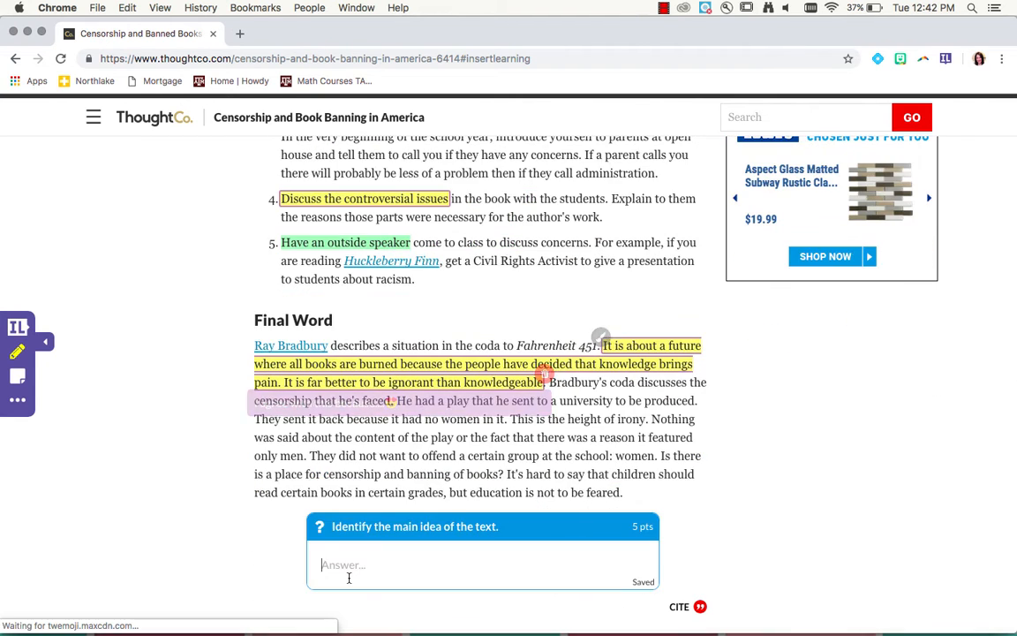
text(Answer the main )
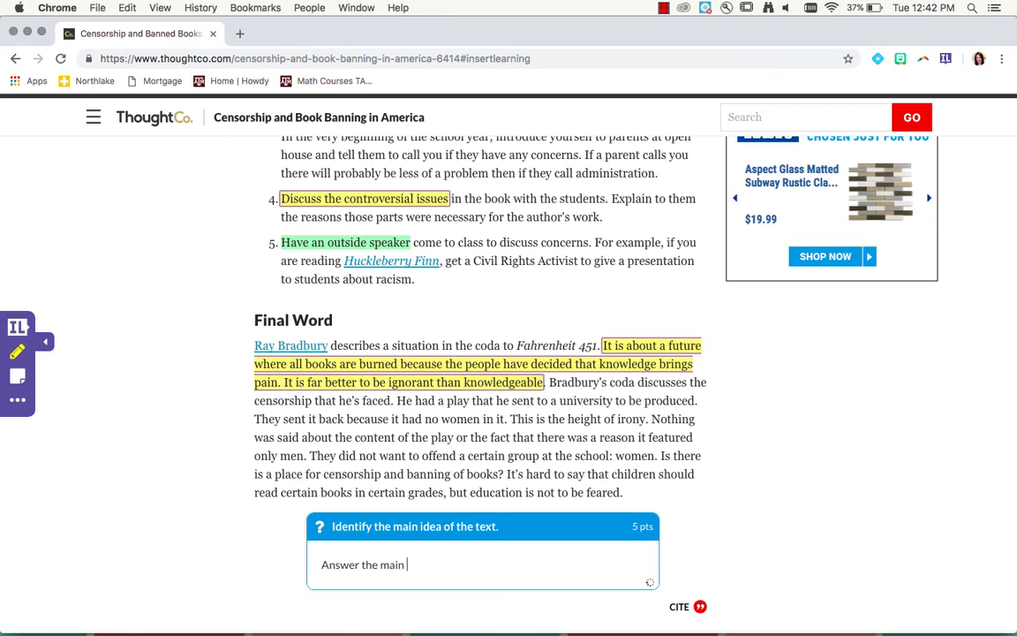
text(idea....)
key(Return)
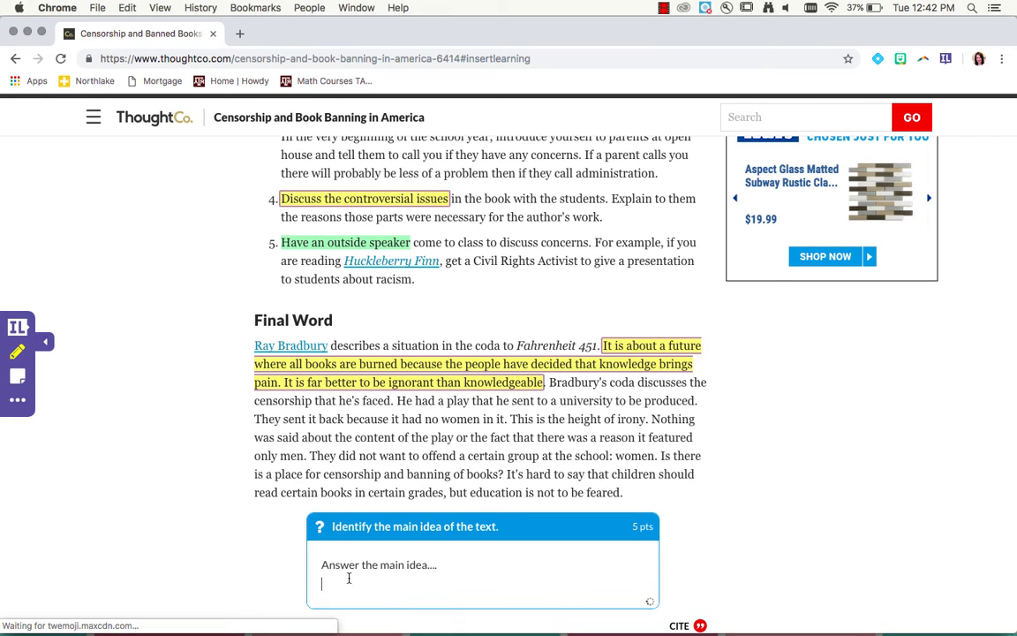
scroll(696, 588, down, 2)
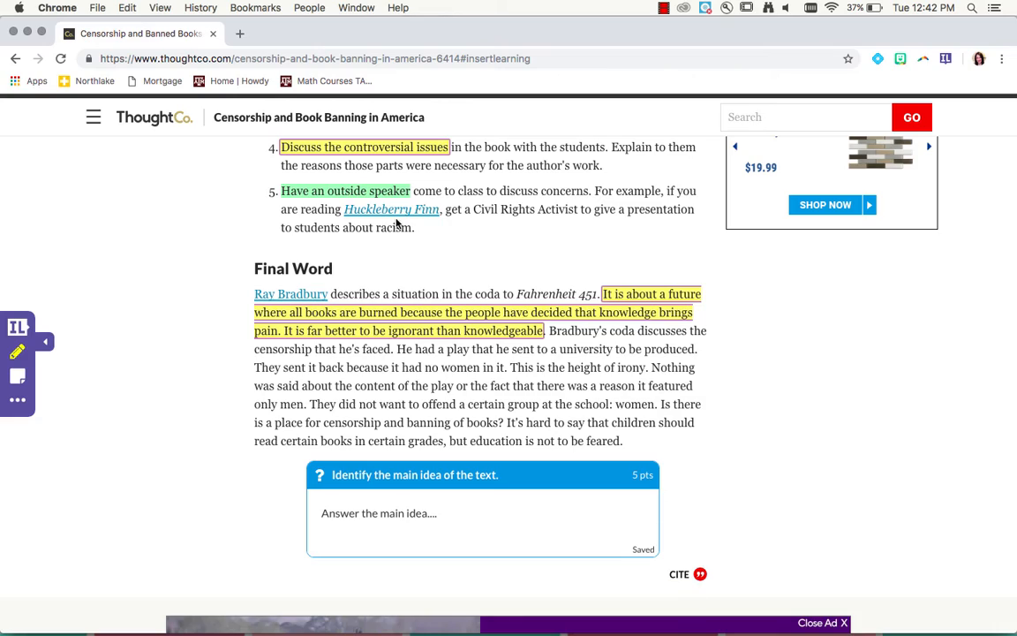
- Mark the lesson as done for the Testing 123 class
scroll(396, 223, up, 15)
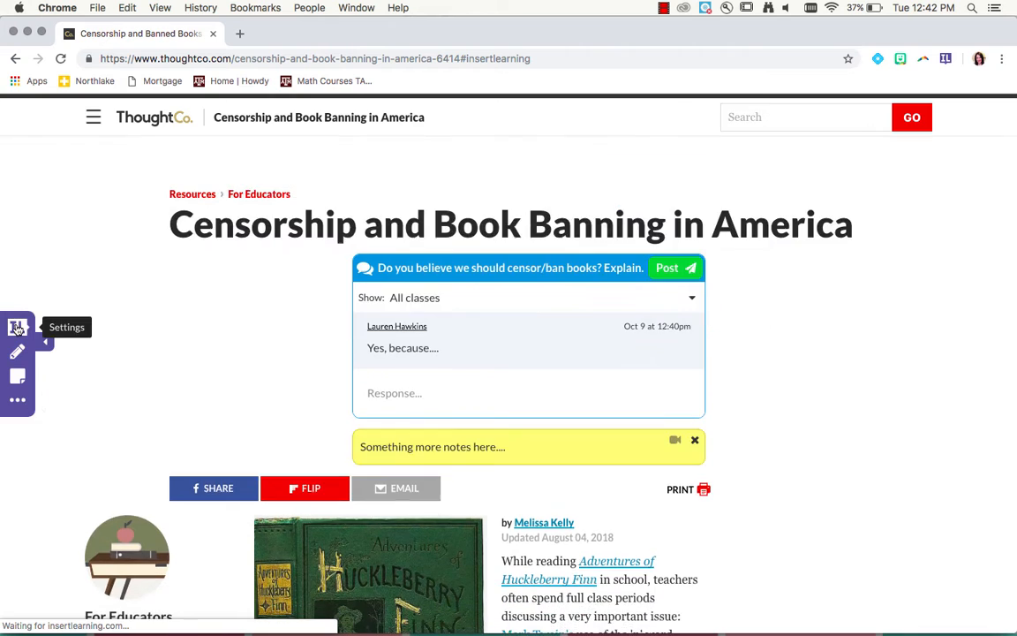
click(17, 327)
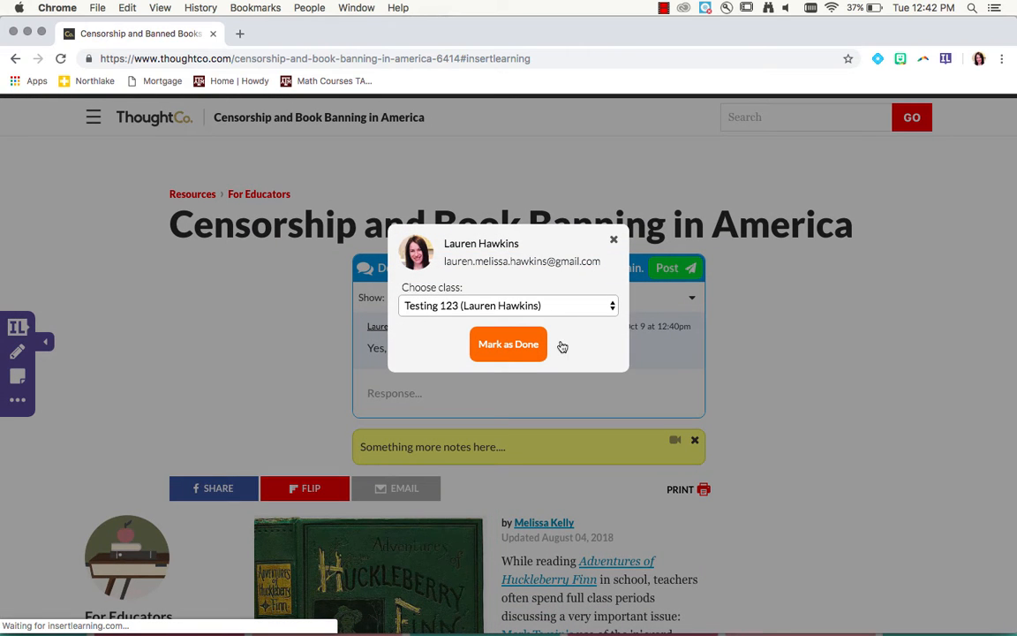
click(503, 346)
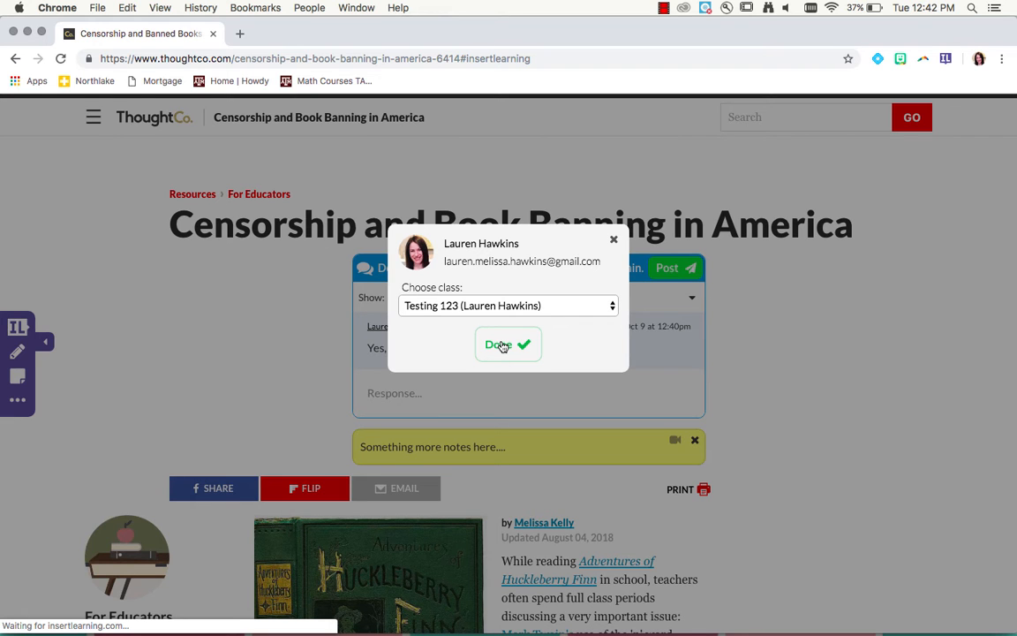
- Switch to the teacher's window, check the class list on the InsertLearning dashboard, and return to the article
key(ctrl+Up)
click(328, 199)
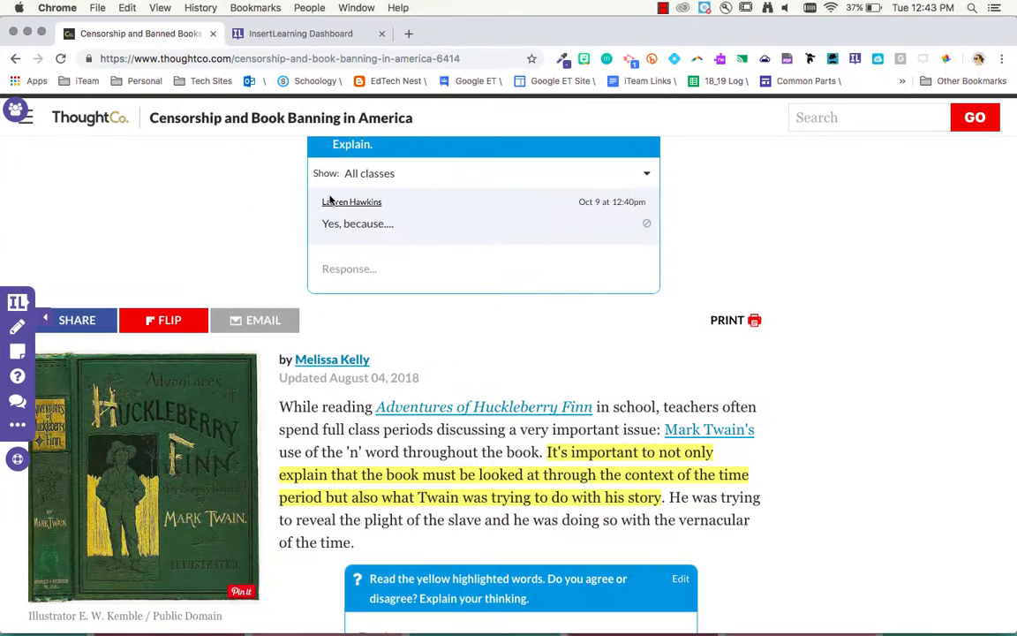
click(304, 34)
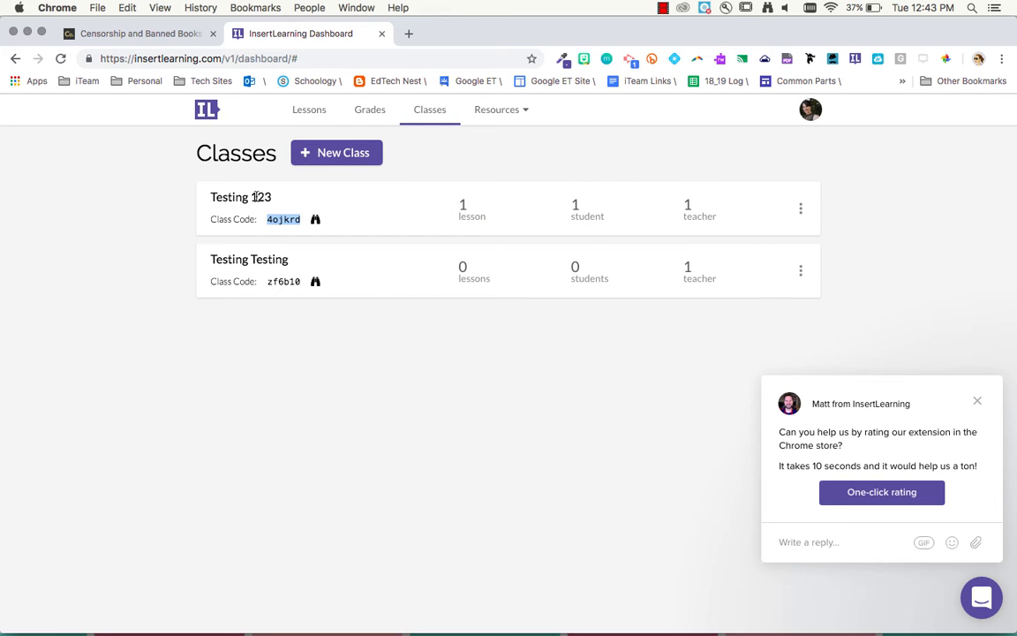
click(140, 35)
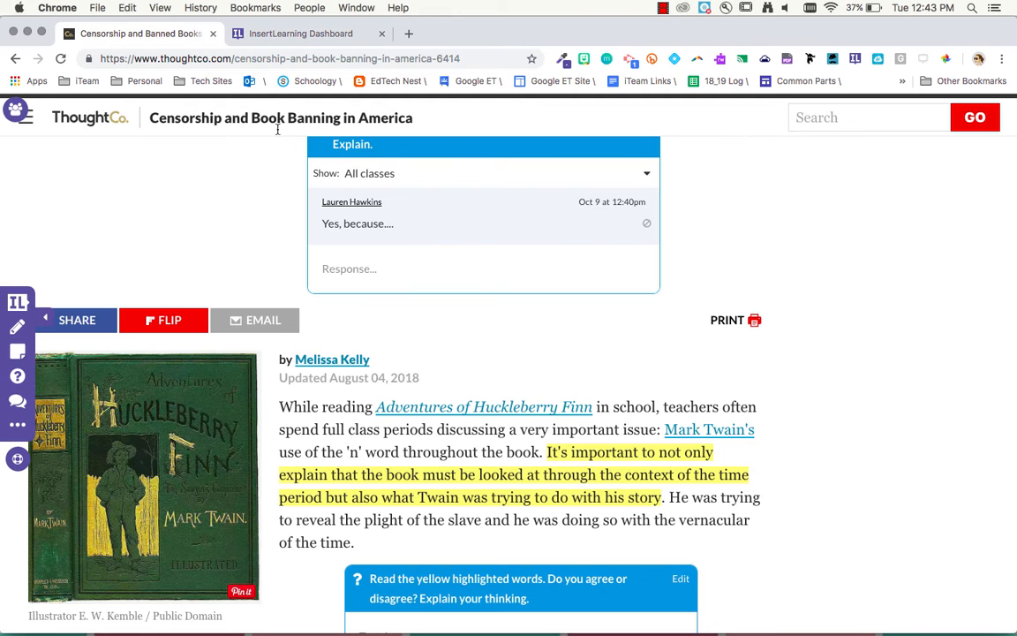
- Hide the student's "Yes, because...." response in the discussion on whether books should be censored or banned
scroll(636, 264, up, 3)
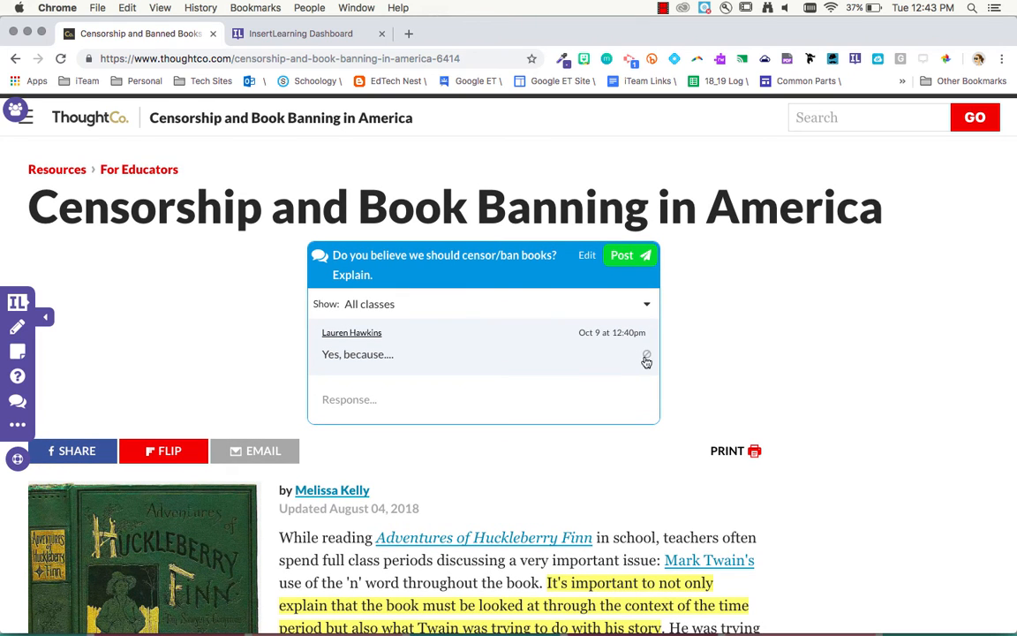
scroll(648, 362, up, 3)
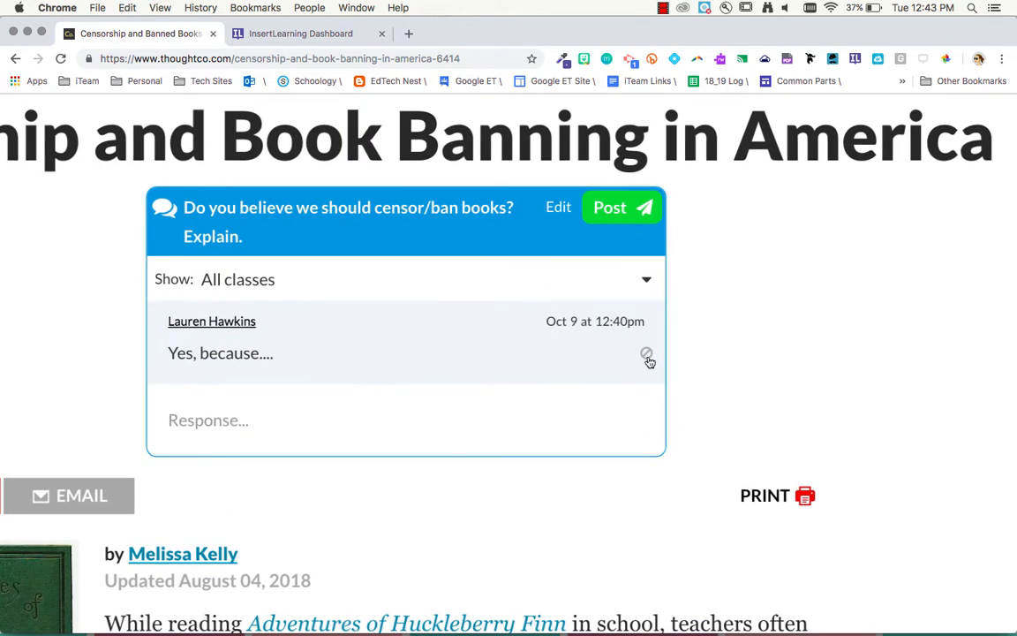
click(647, 354)
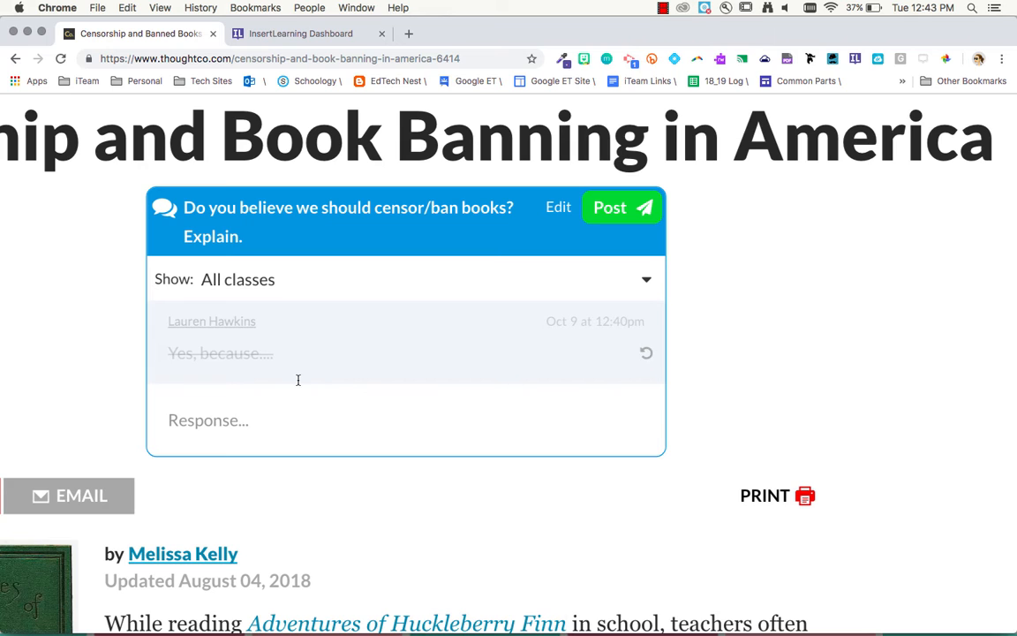
- Score the student's response to the yellow-highlight agree-or-disagree question 8 points, and reopen the responses to check the saved score
scroll(297, 380, down, 5)
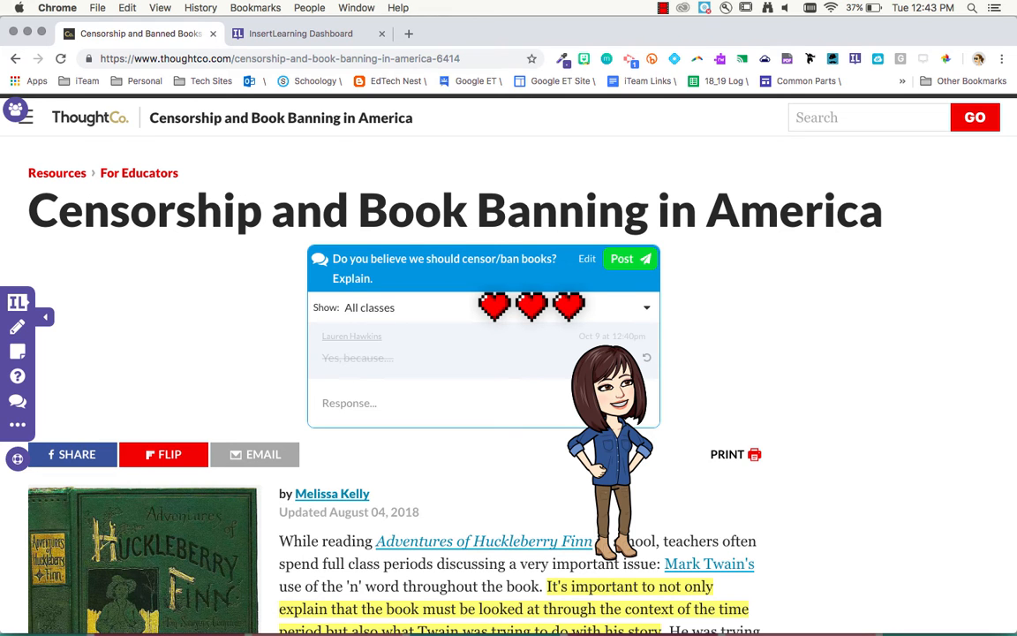
scroll(619, 386, down, 5)
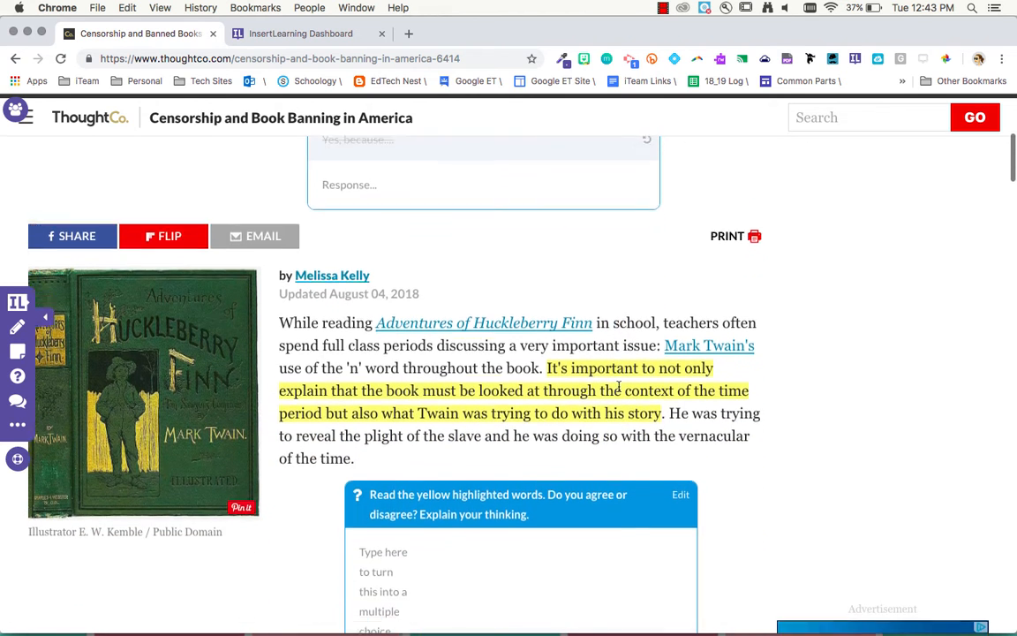
scroll(619, 386, down, 4)
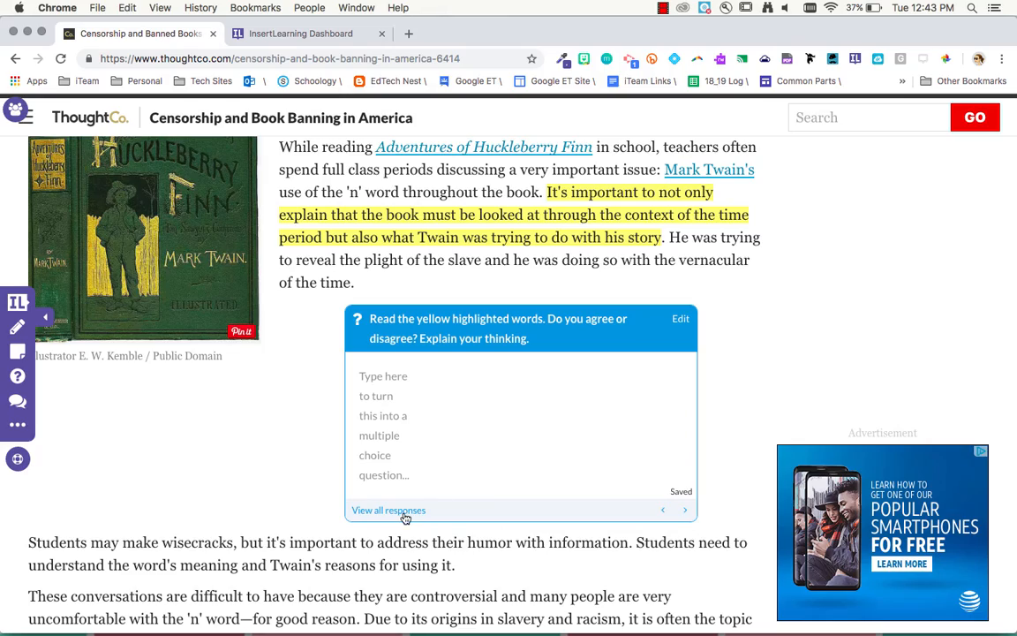
click(389, 510)
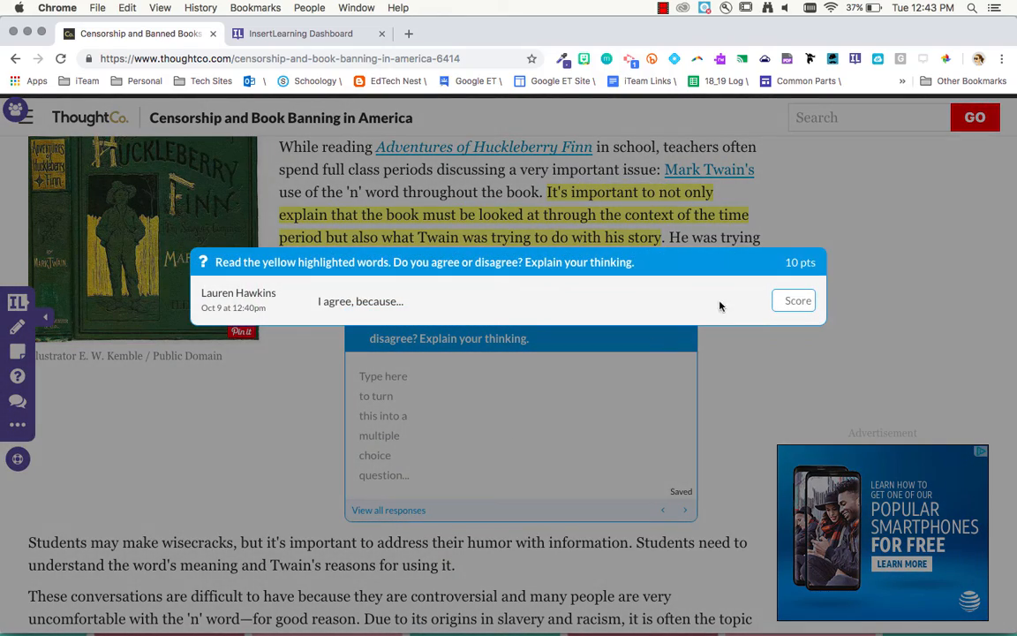
click(786, 301)
text(8)
click(900, 326)
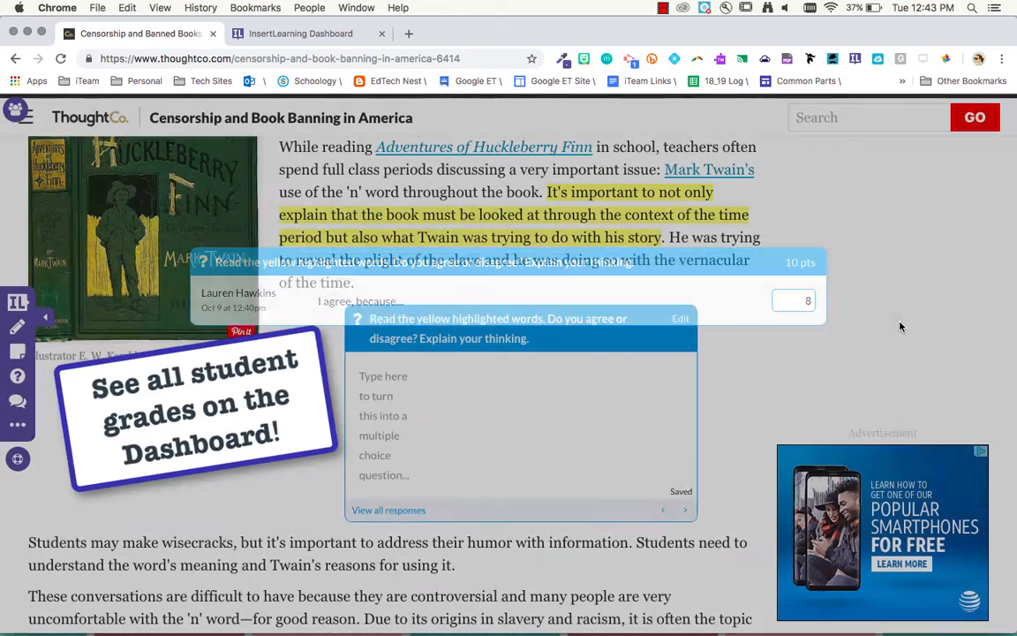
click(388, 510)
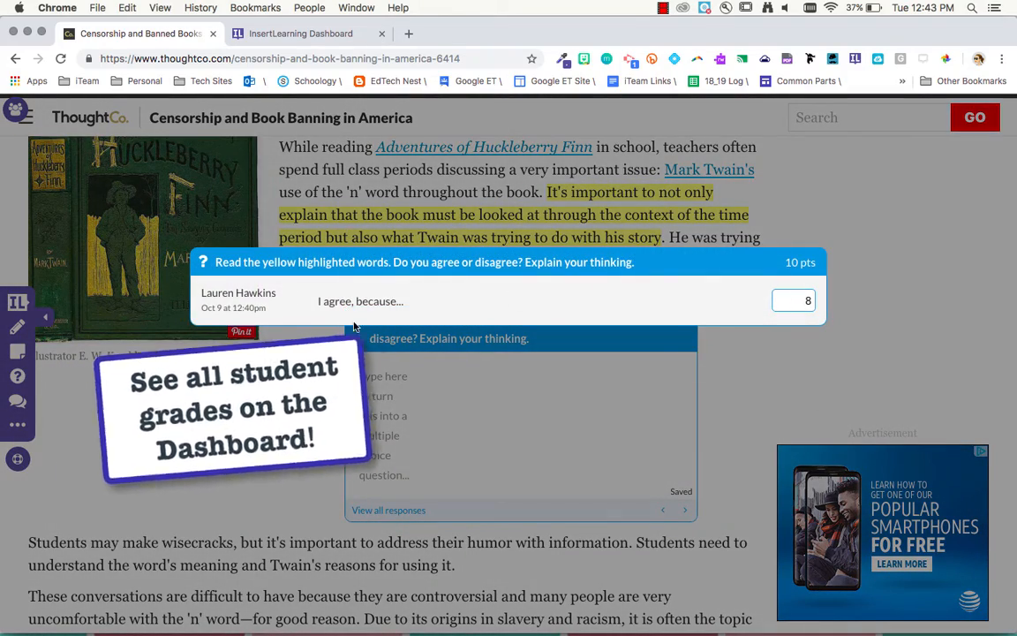
click(219, 469)
- View all student responses to the question on the purpose of the text, and close them without scoring
scroll(307, 497, down, 5)
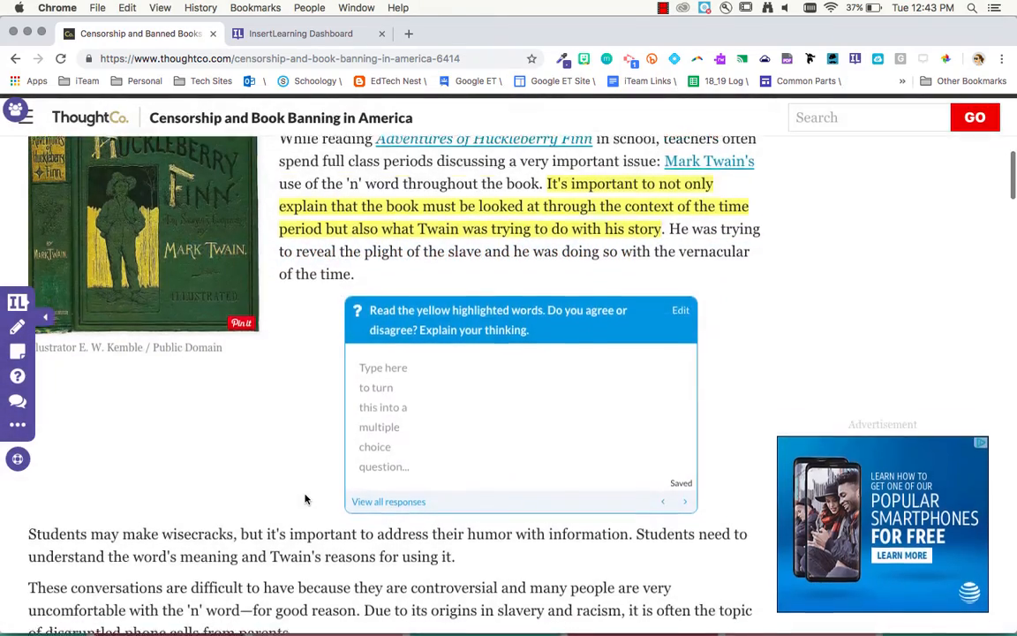
scroll(306, 497, down, 3)
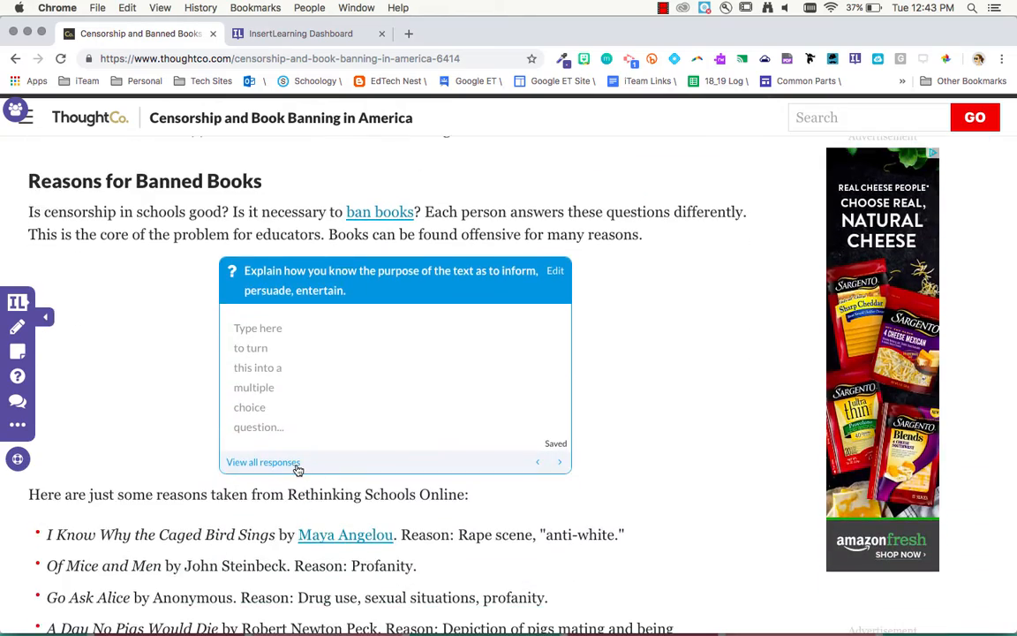
click(284, 463)
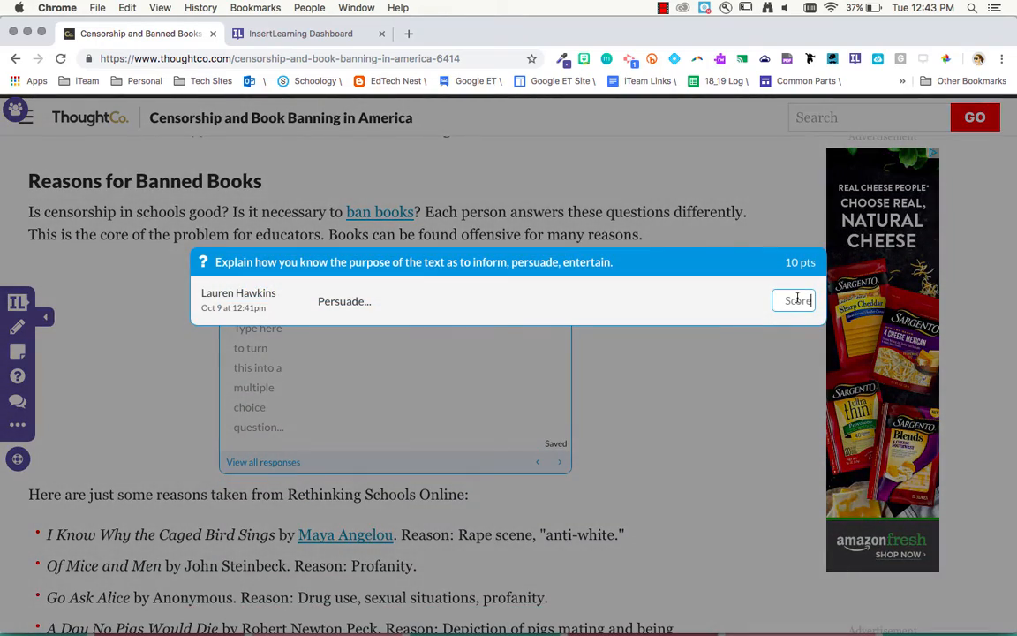
click(760, 340)
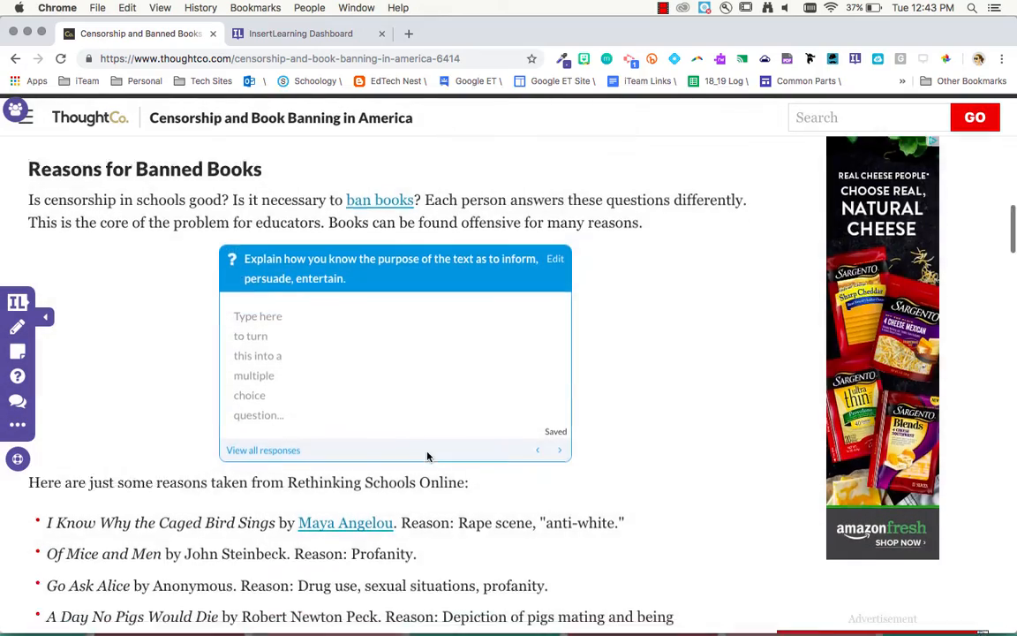
- Check the student responses and score for the multiple-choice question "Have you read "The Hunger Games"?"
scroll(427, 452, down, 5)
scroll(427, 452, down, 1)
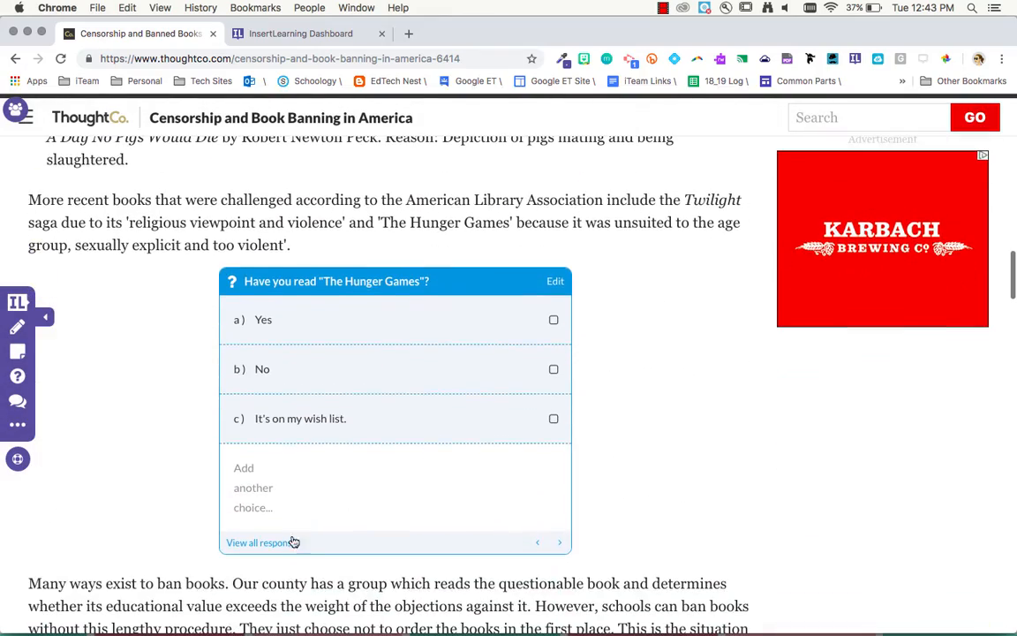
click(284, 546)
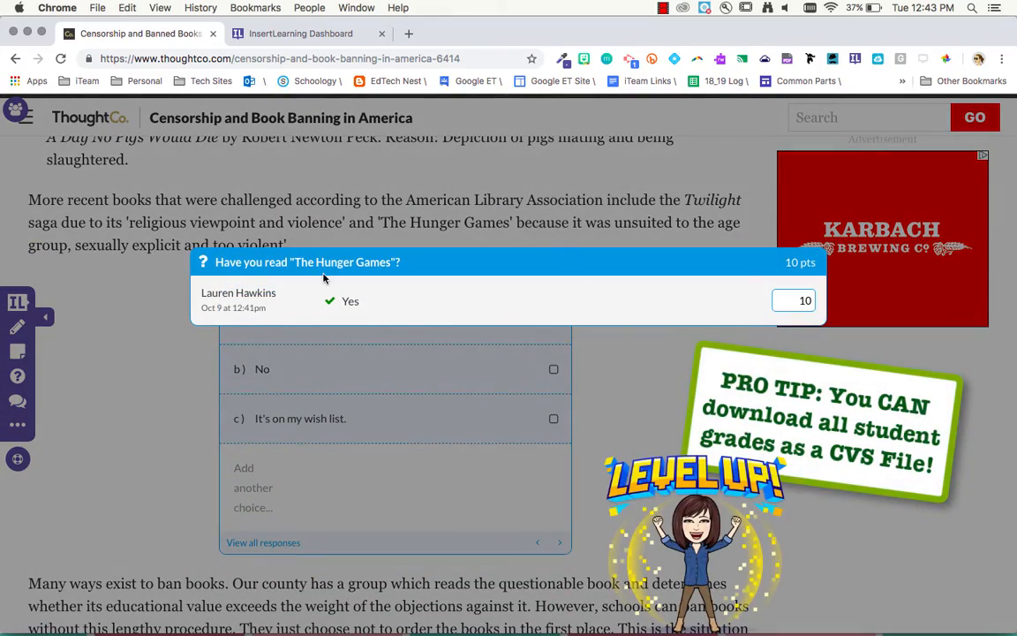
click(646, 425)
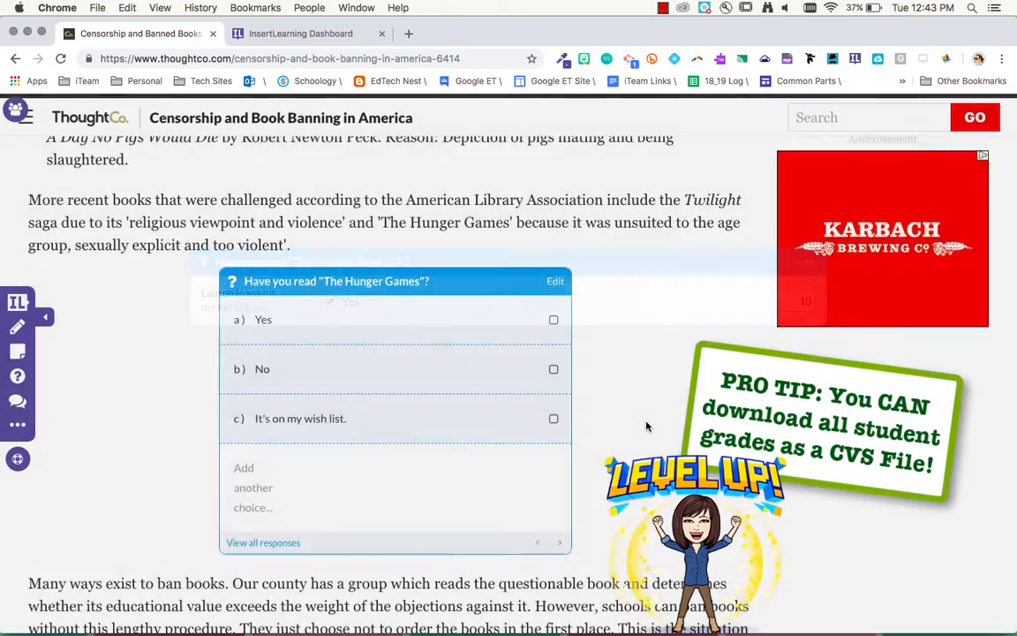
- Look over the rest of the lesson and display the enrolled student's annotations on the article
scroll(645, 426, down, 7)
scroll(645, 425, down, 1)
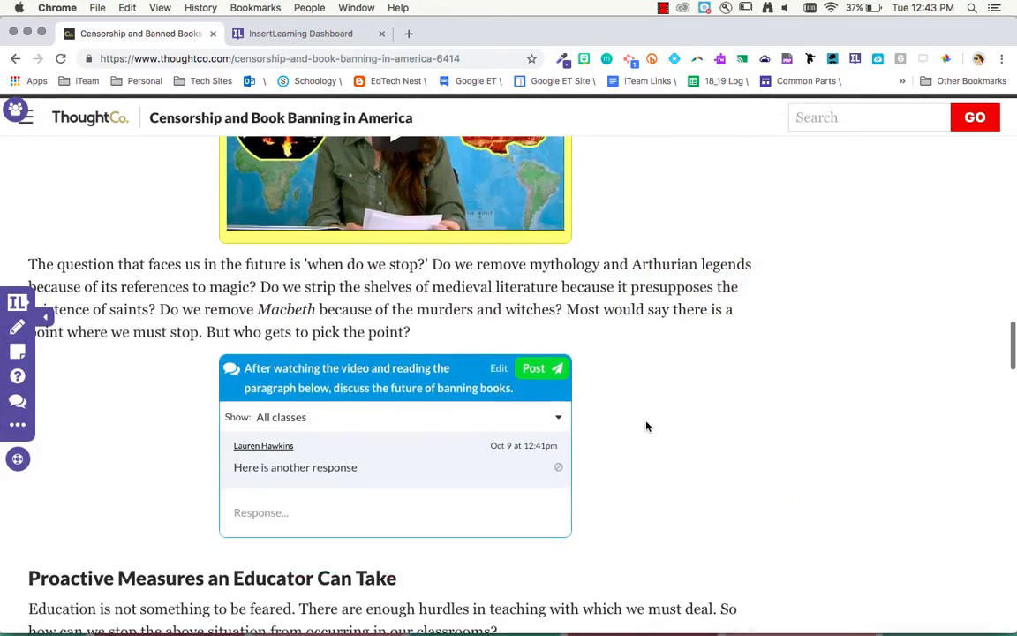
scroll(570, 483, down, 2)
scroll(569, 484, down, 3)
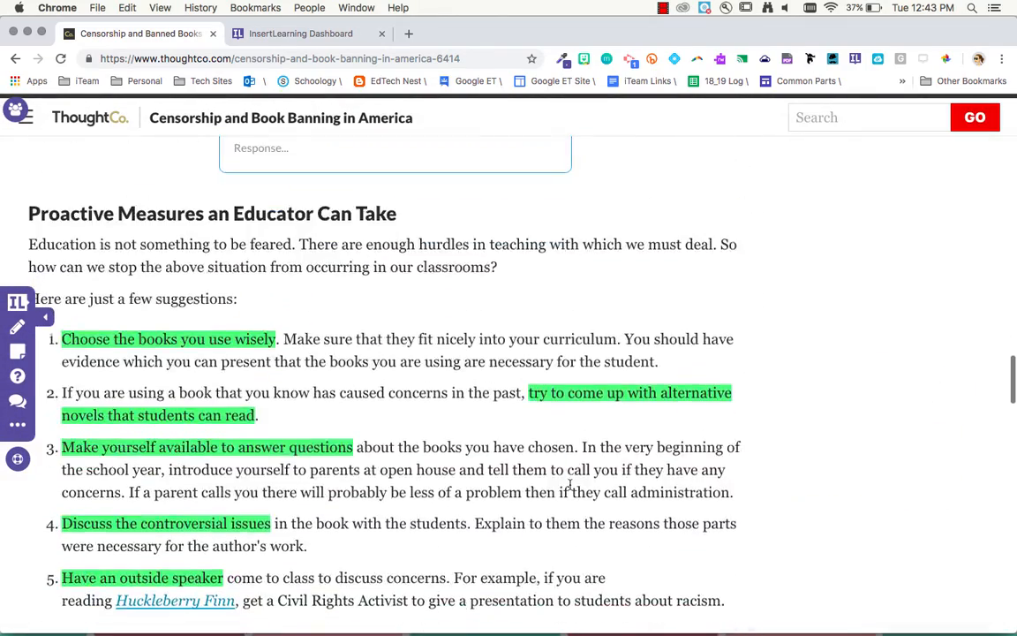
scroll(569, 490, down, 7)
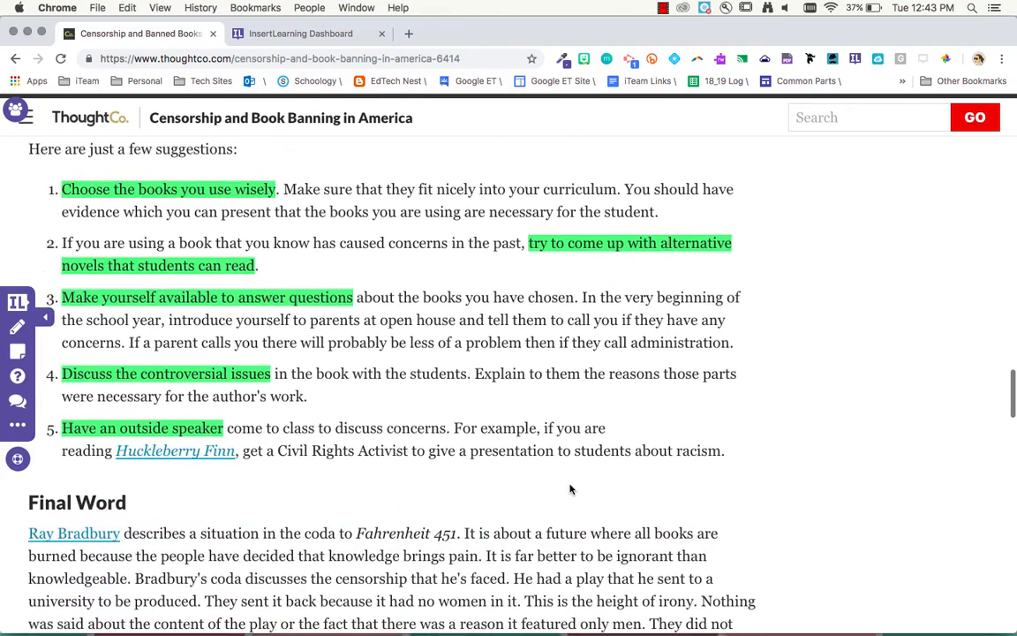
scroll(570, 488, up, 2)
scroll(569, 487, up, 15)
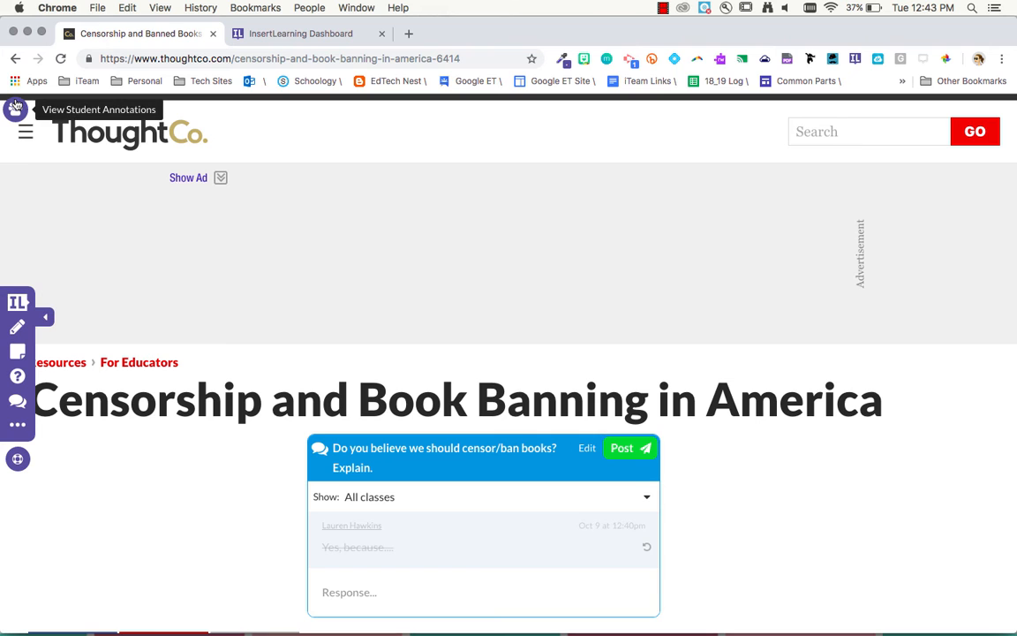
scroll(15, 109, up, 5)
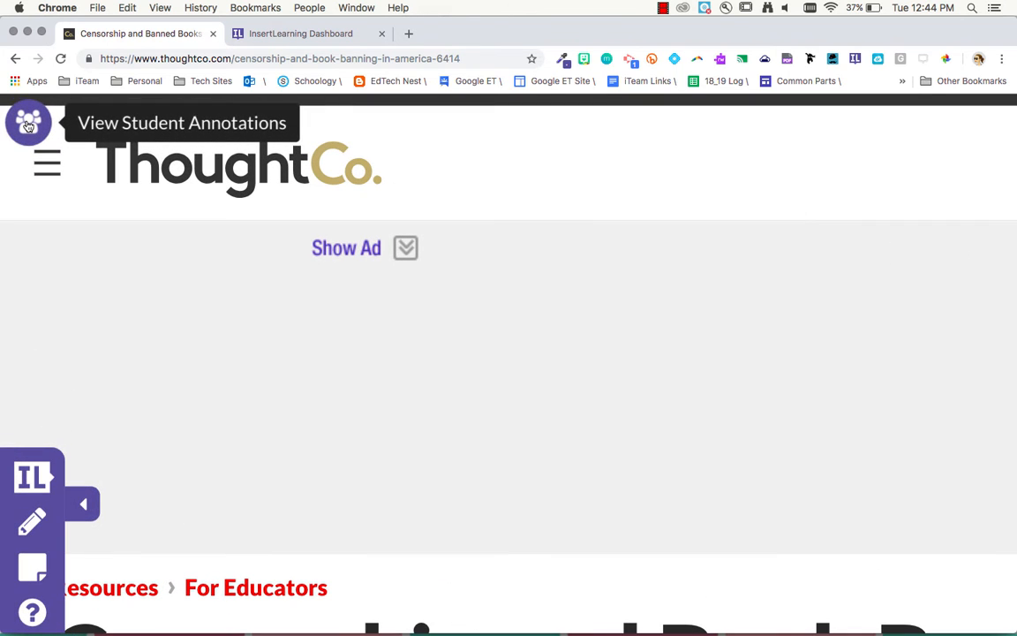
click(28, 125)
click(226, 125)
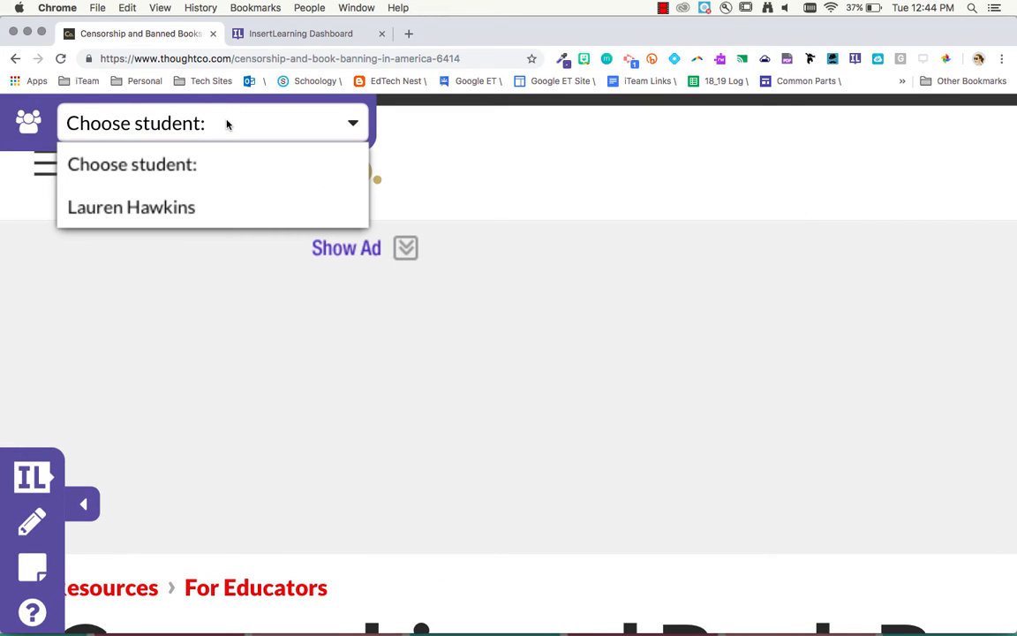
click(181, 206)
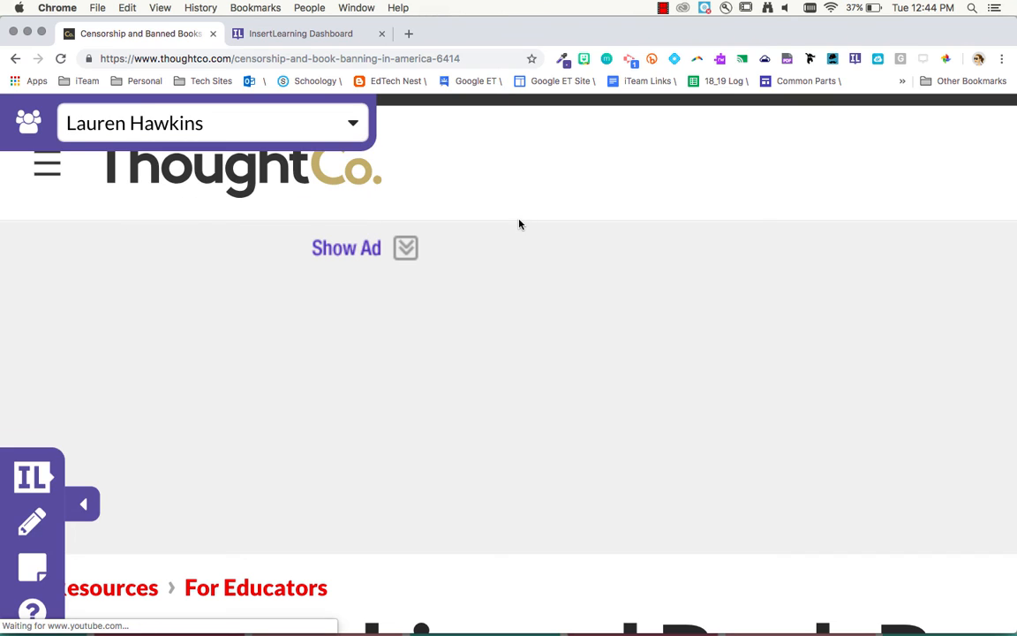
- Examine the student's notes, highlights and comment throughout the article, down to the Final Word section
scroll(519, 224, down, 5)
scroll(734, 500, down, 1)
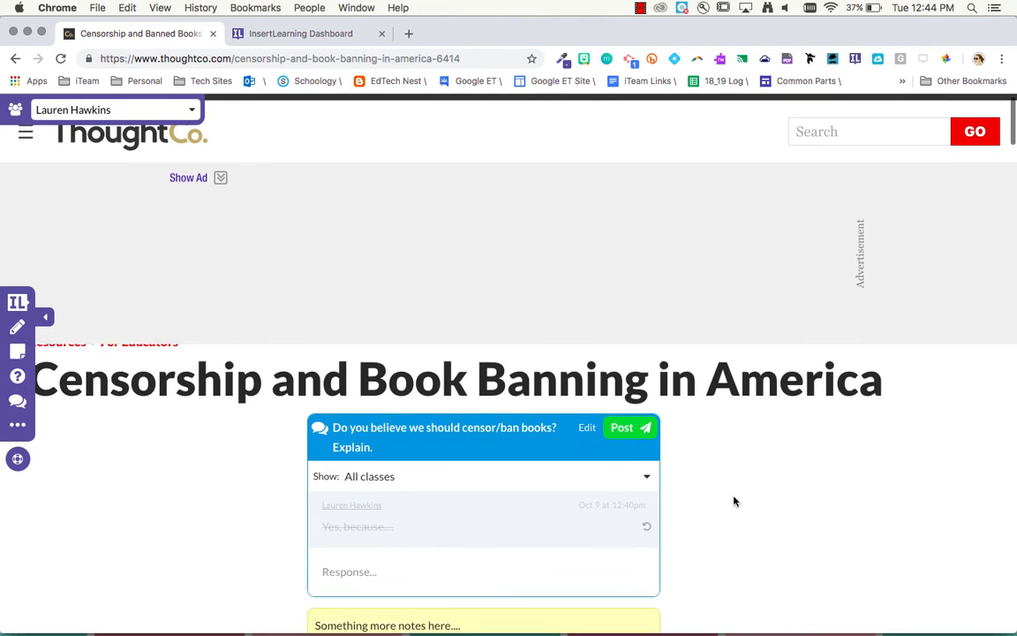
scroll(734, 501, down, 10)
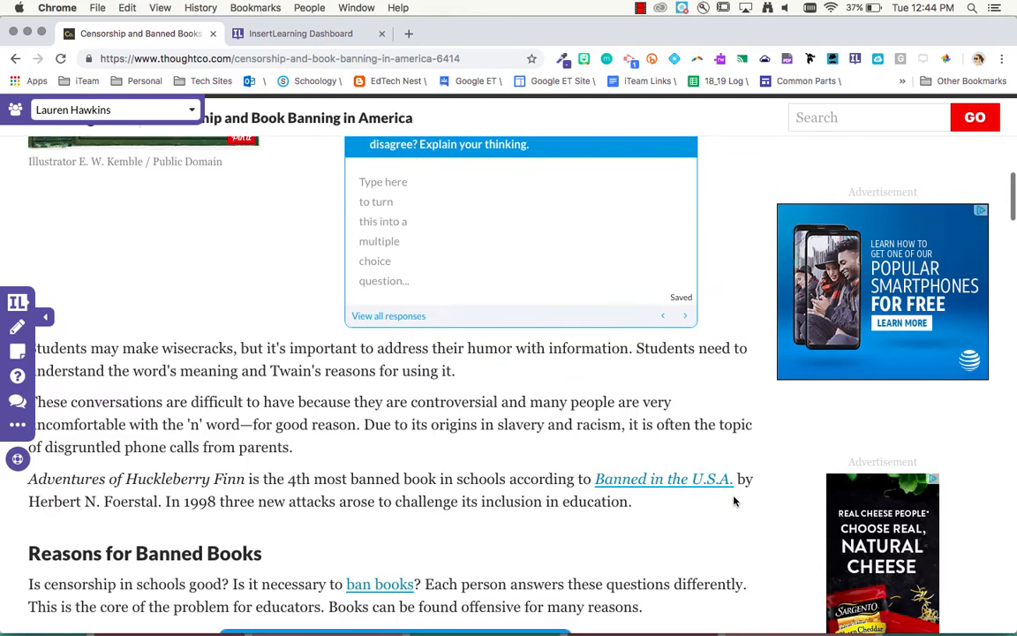
scroll(734, 501, down, 10)
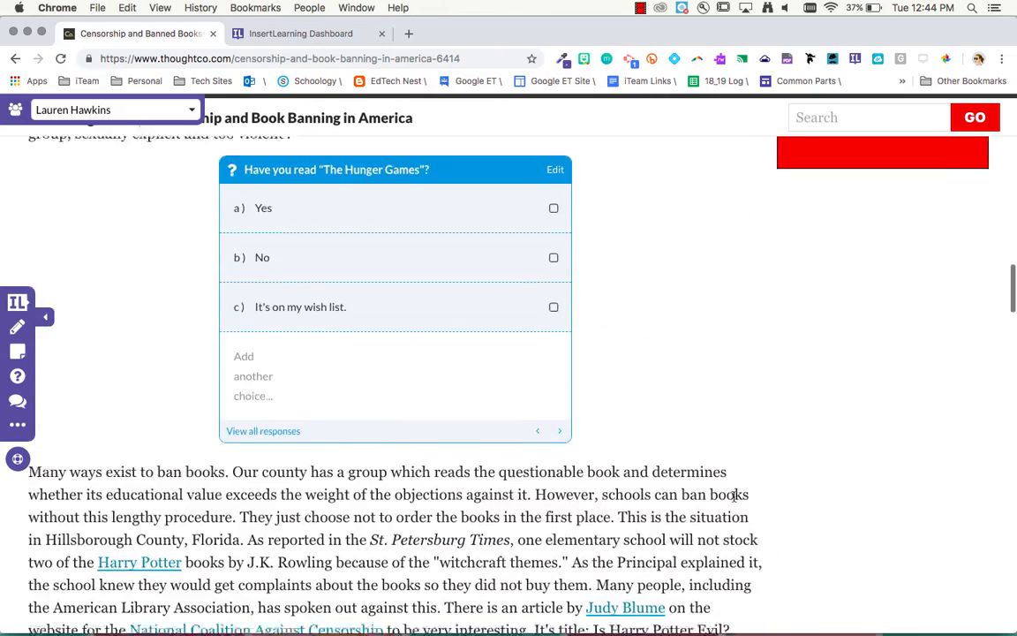
scroll(733, 499, down, 10)
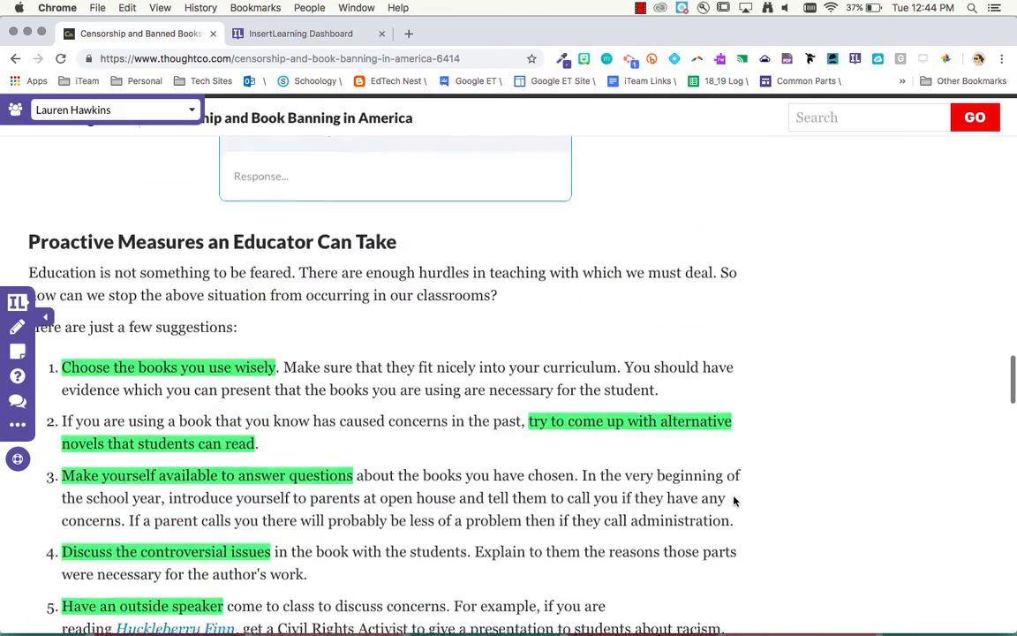
scroll(733, 501, down, 3)
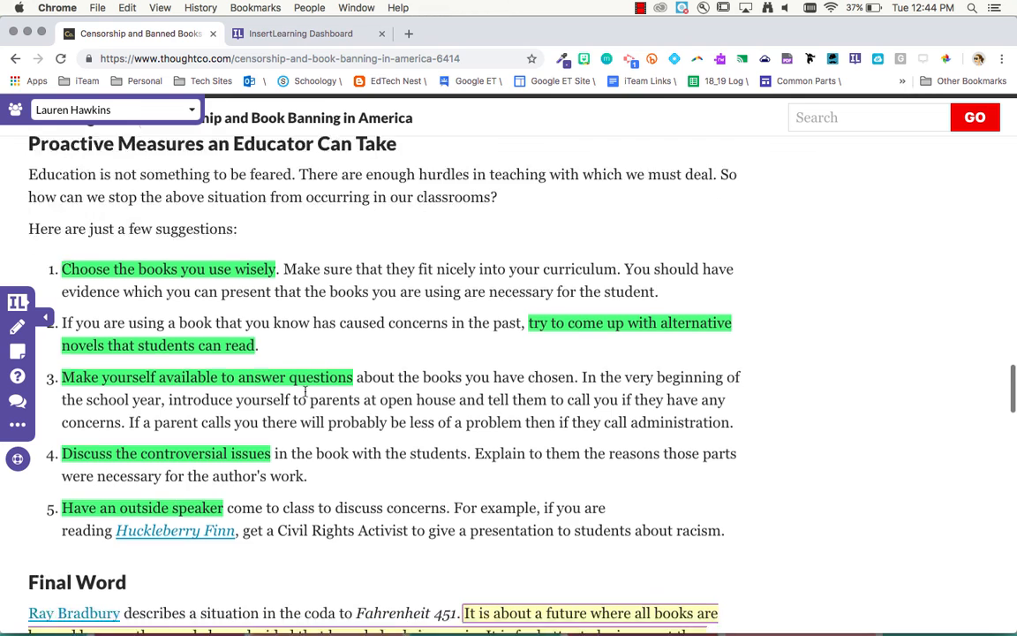
scroll(306, 391, down, 5)
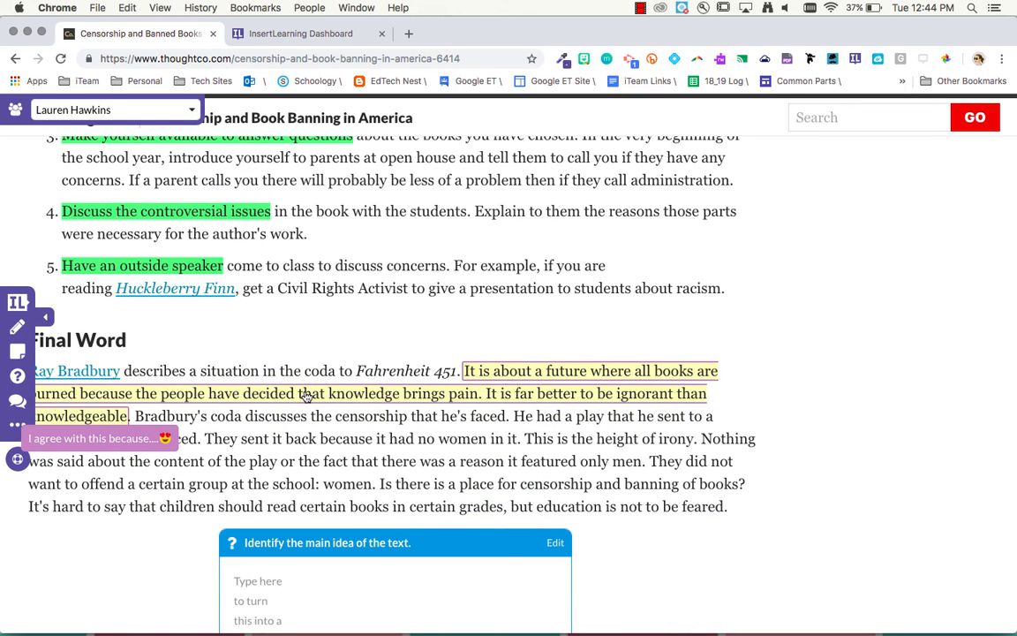
scroll(305, 392, up, 3)
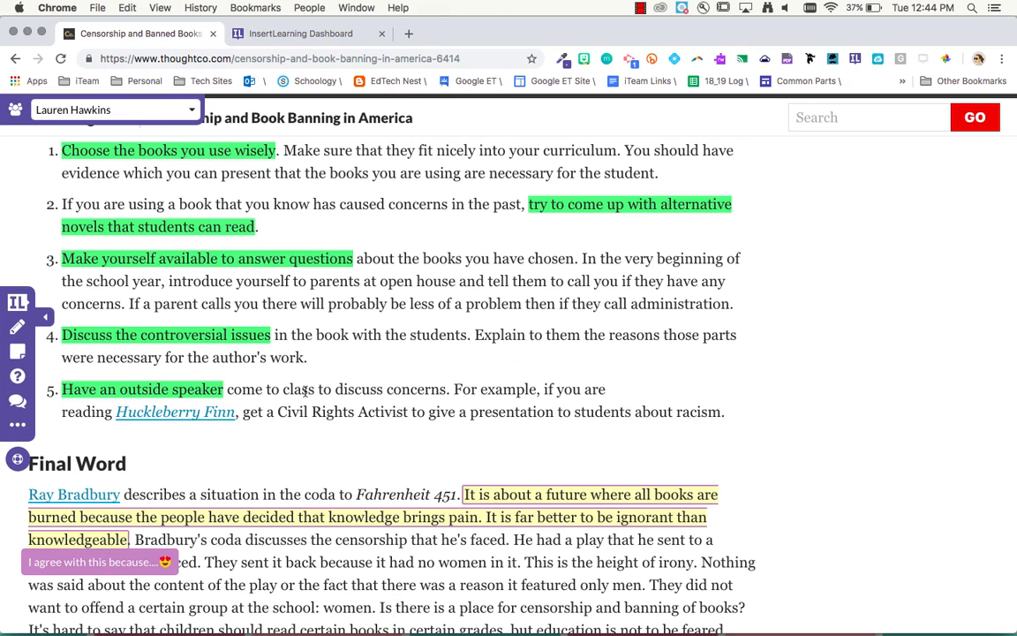